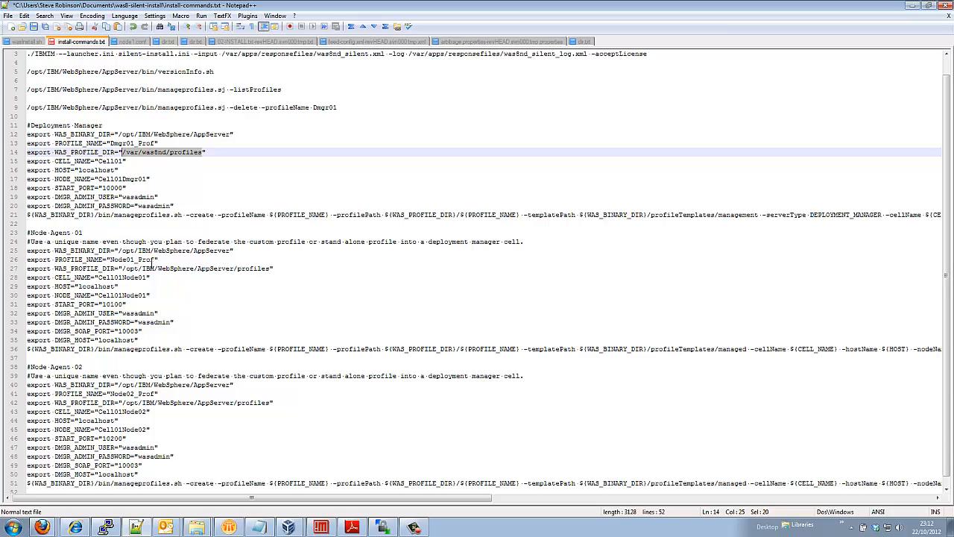
Check AppServer on line 27 and the profile directory on line 14 of install-commands.txt
double_click(212, 268)
left_click(173, 153)
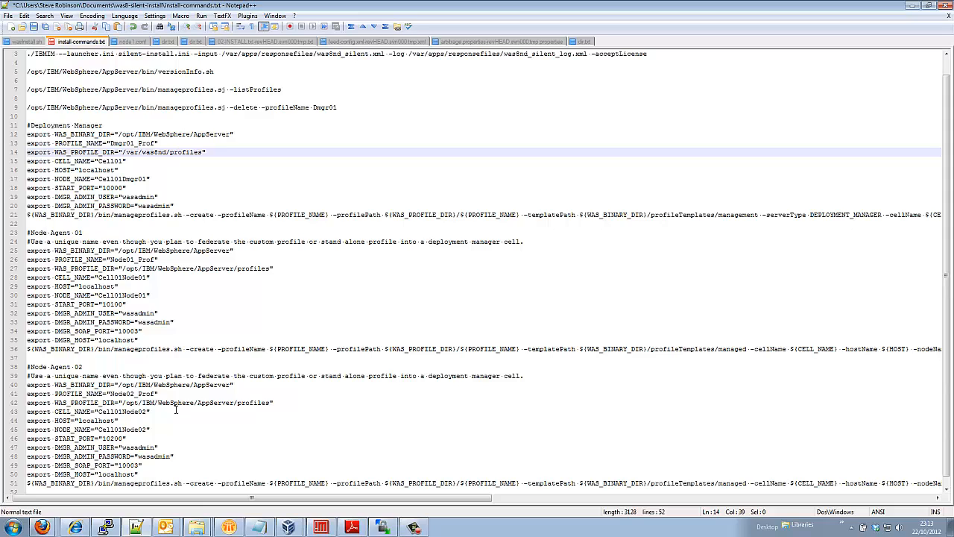
scroll(163, 384, "down", 1)
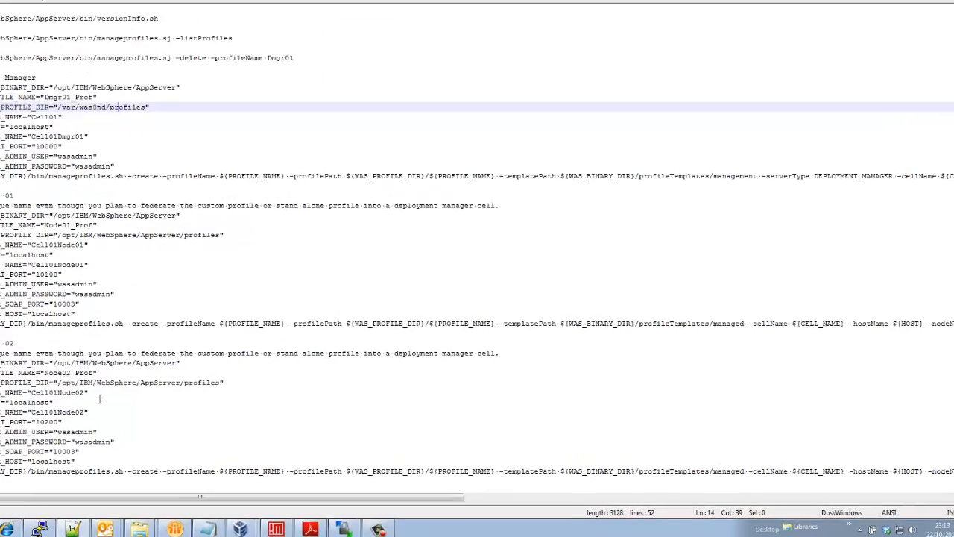
In the CentOS terminal, list the scripts and run ./createNode02.sh
key("alt+Tab")
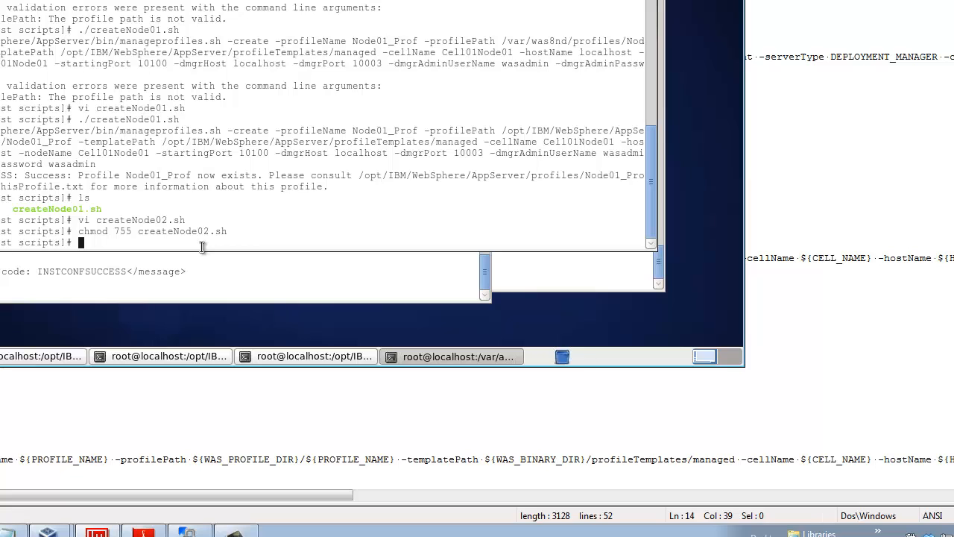
type("ll")
key("Return")
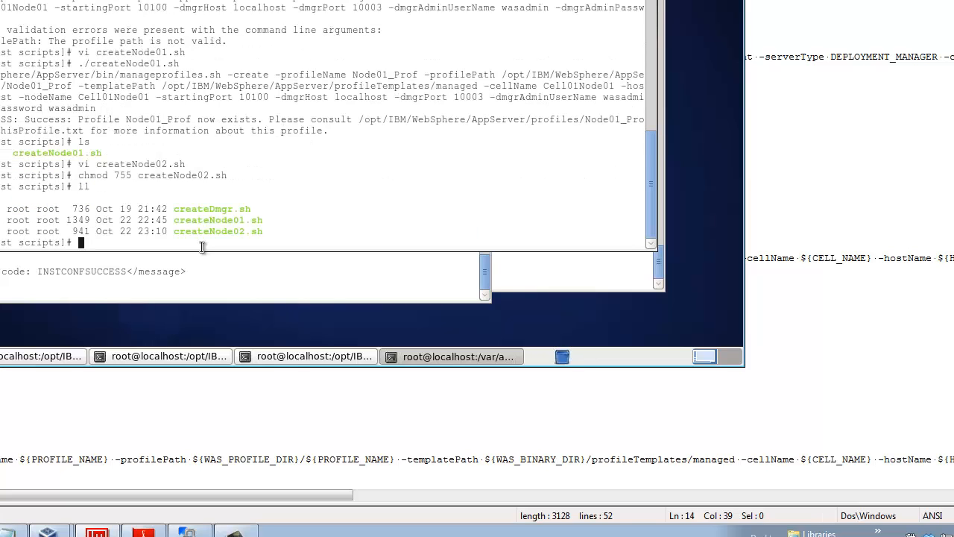
type("./createNode02.sh")
key("Return")
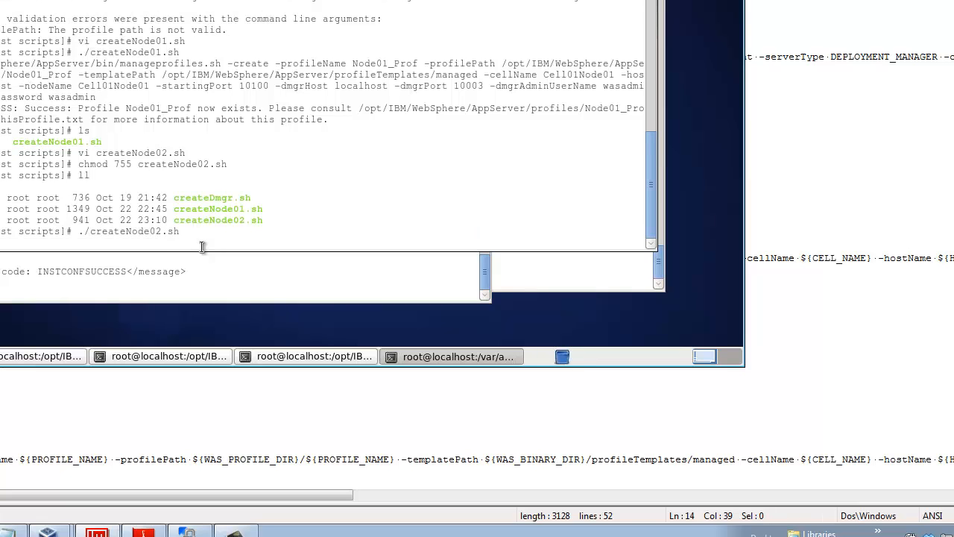
In the log terminal, follow Node02_Prof_create.log with tail -f until INSTCONFSUCCESS appears
left_click(3, 357)
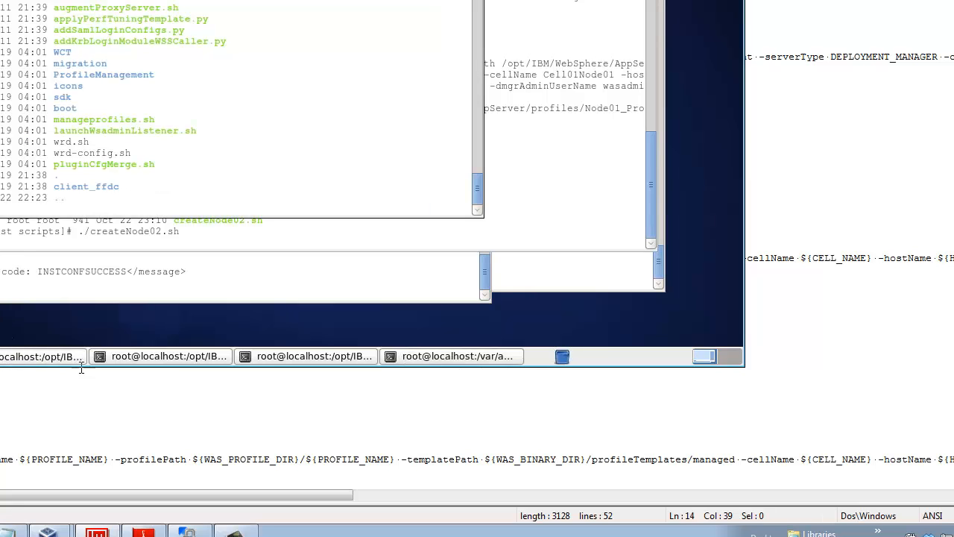
left_click(105, 357)
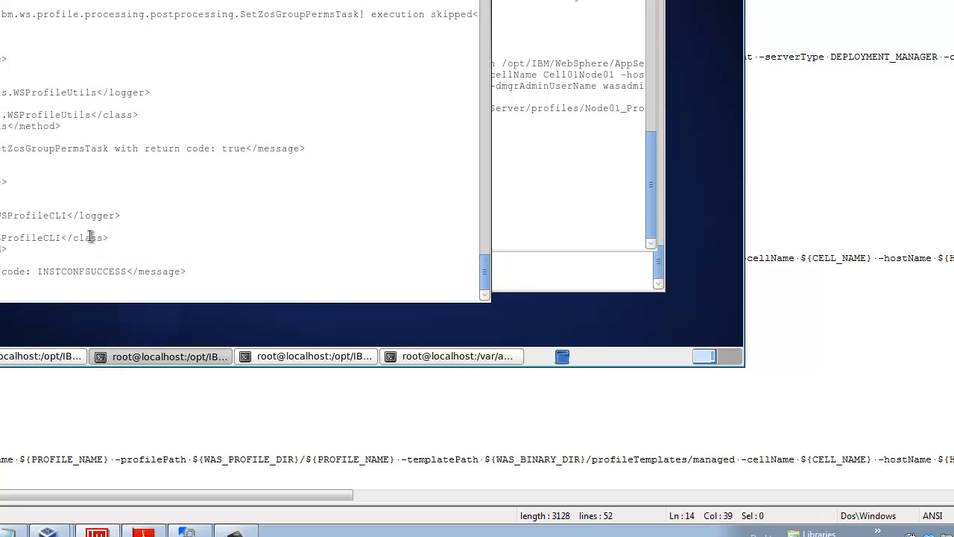
key("ctrl+c")
type("ll")
key("Return")
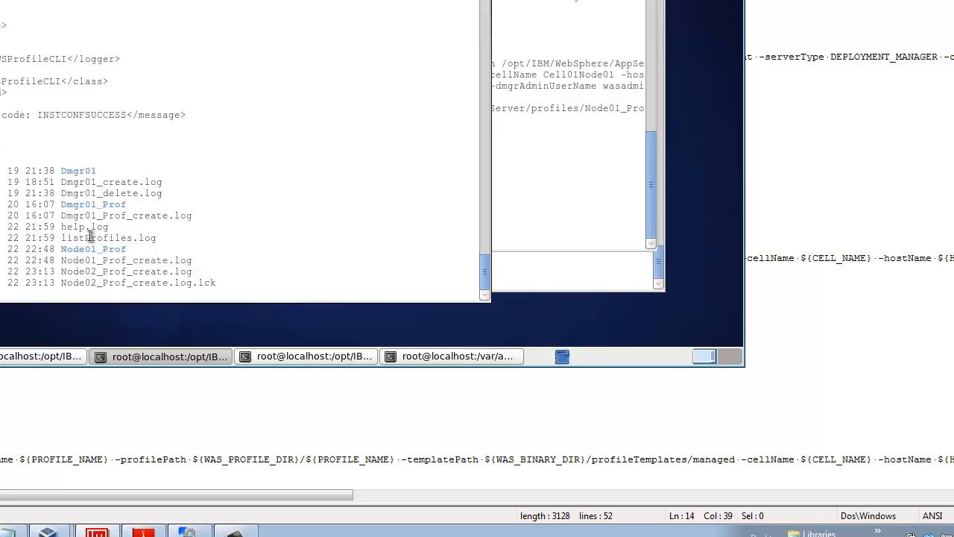
type("tail -f")
left_click_drag(62, 271, 191, 275)
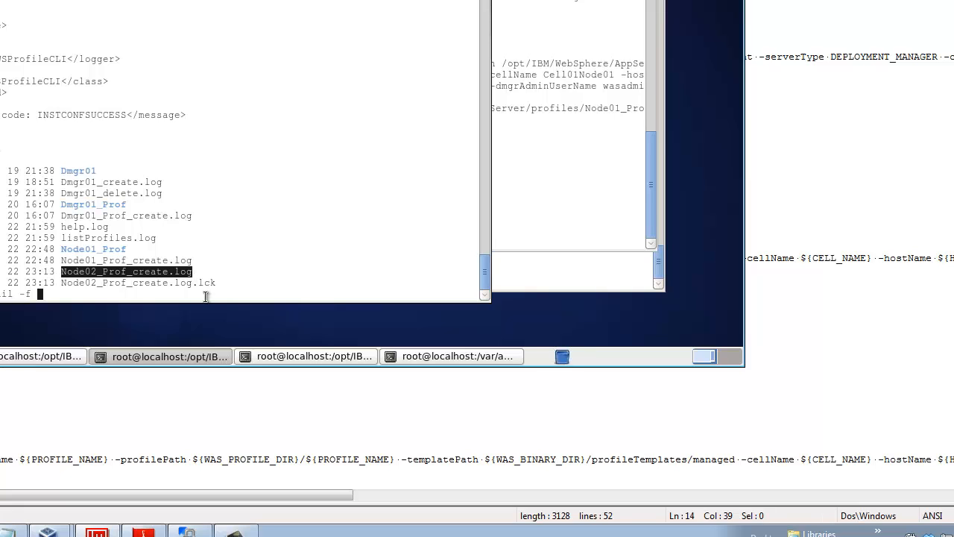
right_click(206, 296)
key("Return")
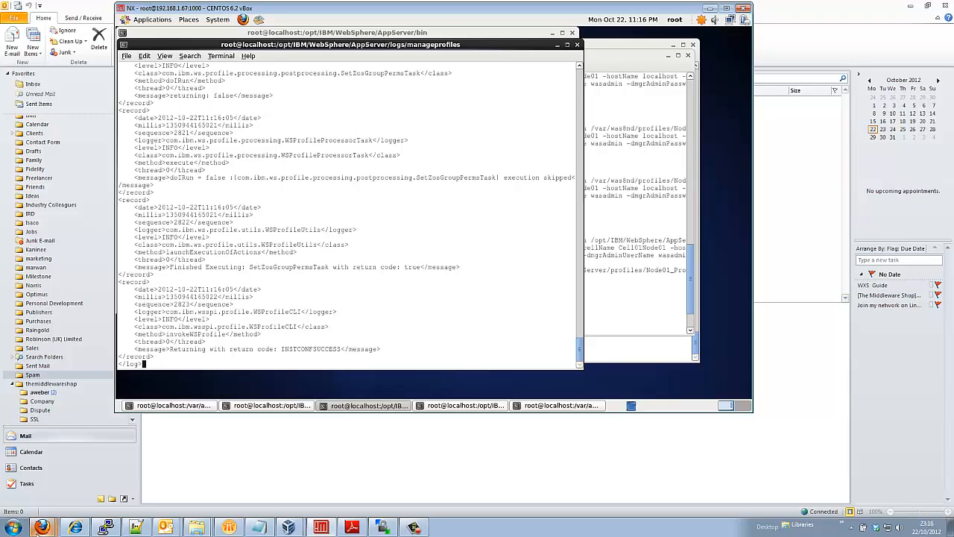
Refresh the console's Nodes page so it lists three nodes, including Cell01Node02
mouse_move(43, 527)
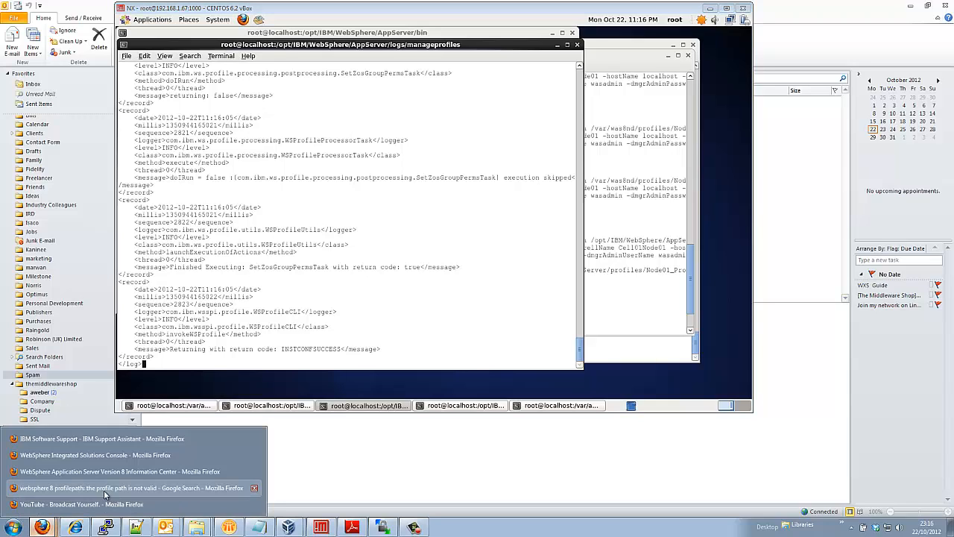
left_click(54, 459)
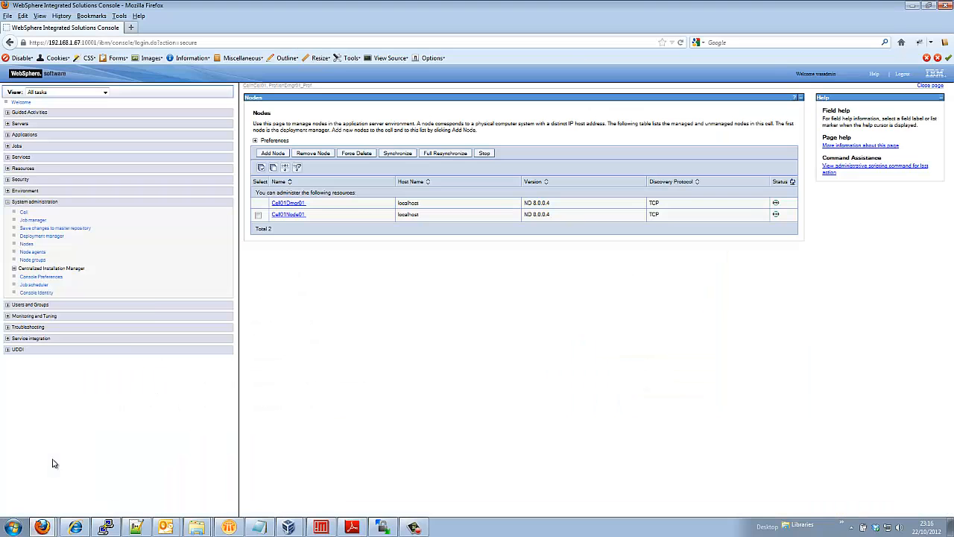
left_click(27, 245)
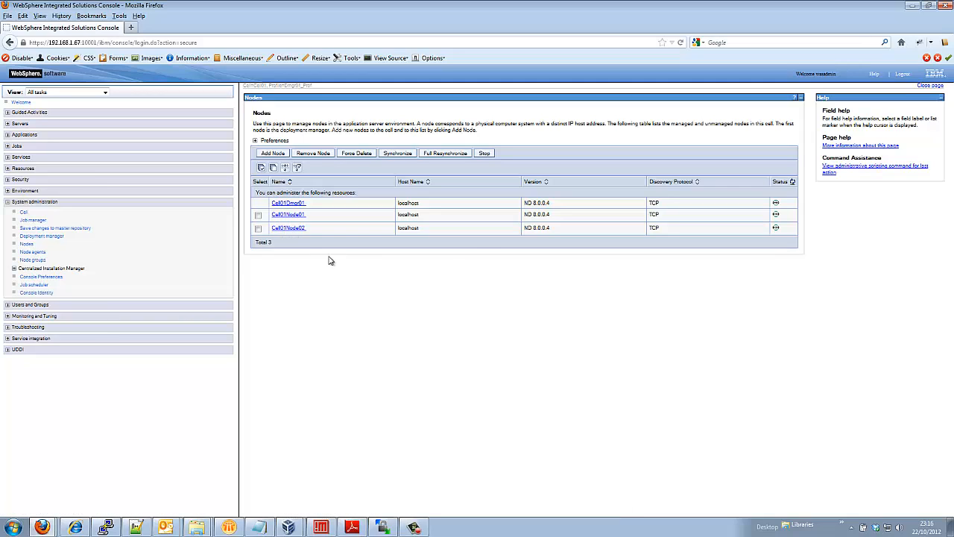
Copy WinSCP's remote path /var/apps/was8nd/profiles and return to install-commands.txt in Notepad++
left_click(384, 528)
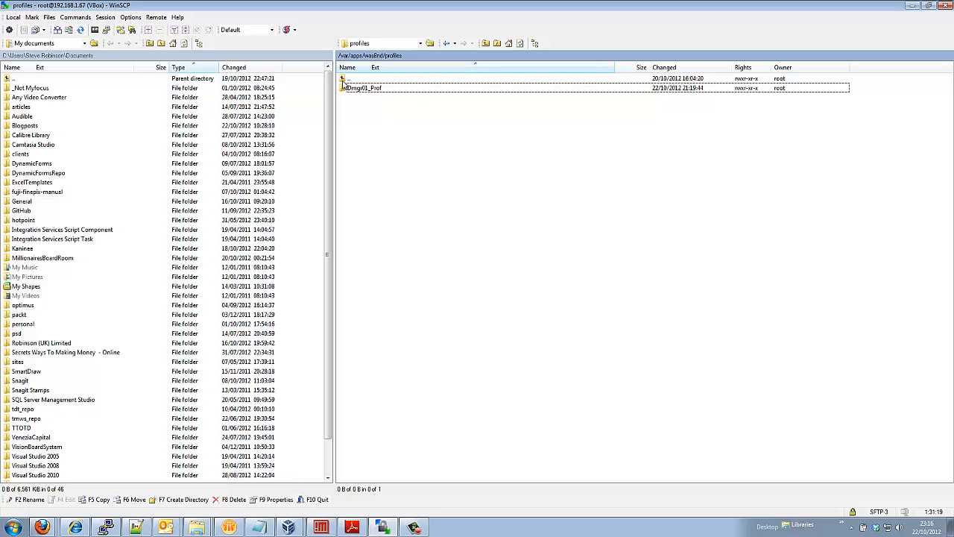
right_click(387, 57)
left_click(411, 86)
left_click(137, 527)
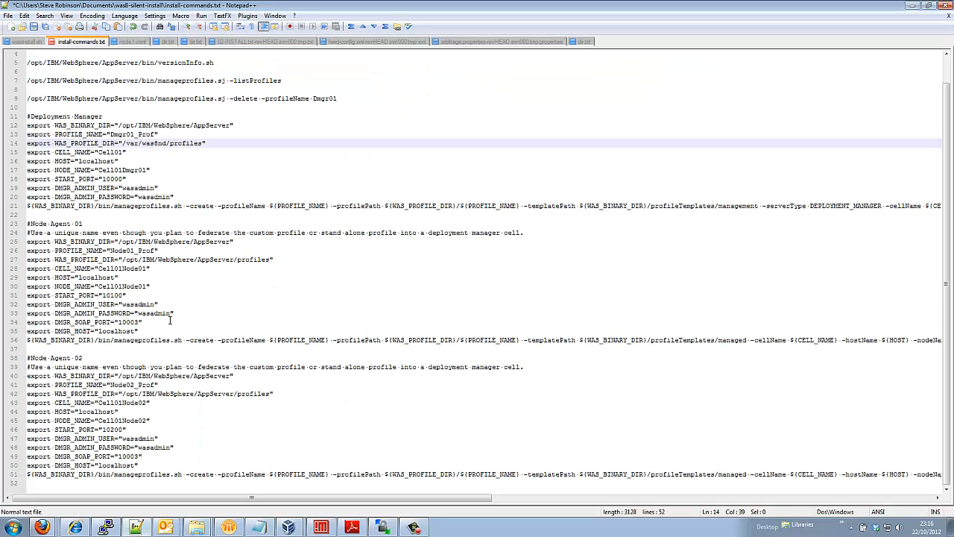
Correct line 14's WAS_PROFILE_DIR to /var/apps/was8nd/profiles and remove the duplicate pasted text
left_click(217, 143)
key("ctrl+v")
left_click(143, 143)
type("apps")
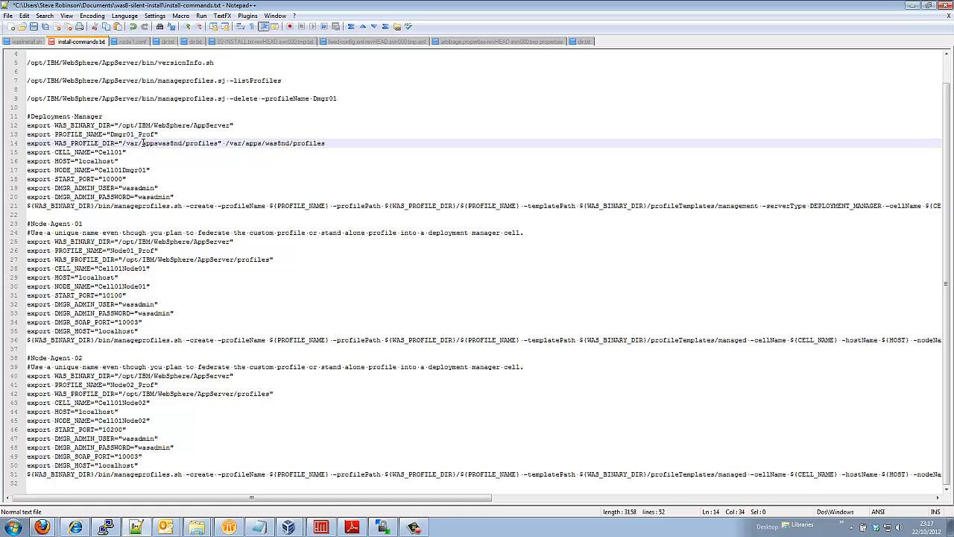
type("/")
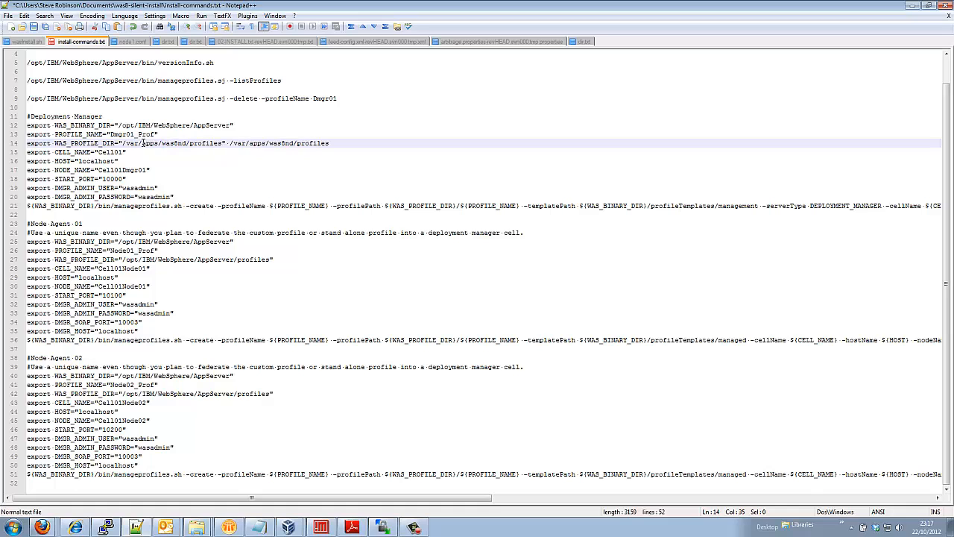
double_click(310, 144)
key("BackSpace")
key("ctrl+BackSpace")
key("ctrl+BackSpace")
key("BackSpace")
key("BackSpace")
key("BackSpace")
key("BackSpace")
key("BackSpace")
key("BackSpace")
key("BackSpace")
key("BackSpace")
key("BackSpace")
key("BackSpace")
key("BackSpace")
Select the new profile path on line 14 and switch back to the CentOS terminal
double_click(183, 142)
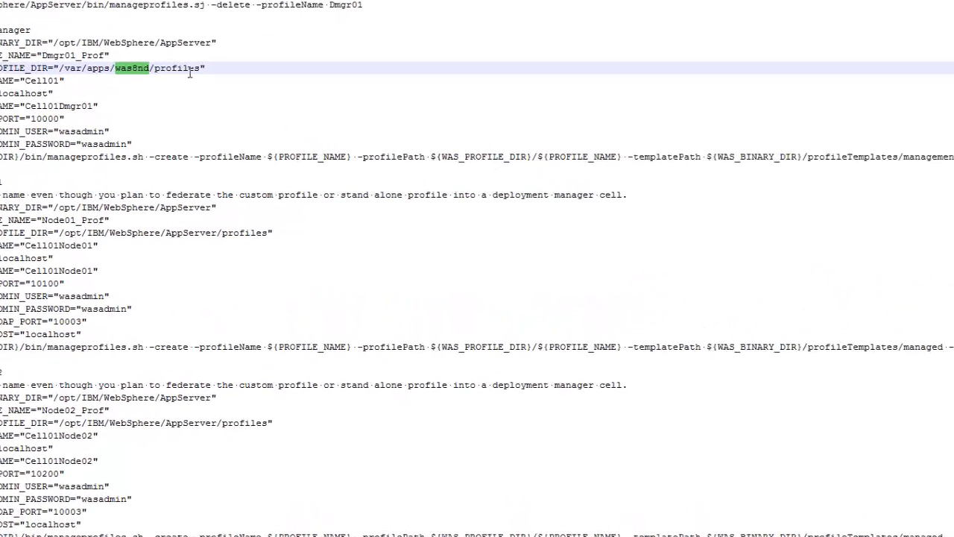
left_click_drag(196, 53, 46, 53)
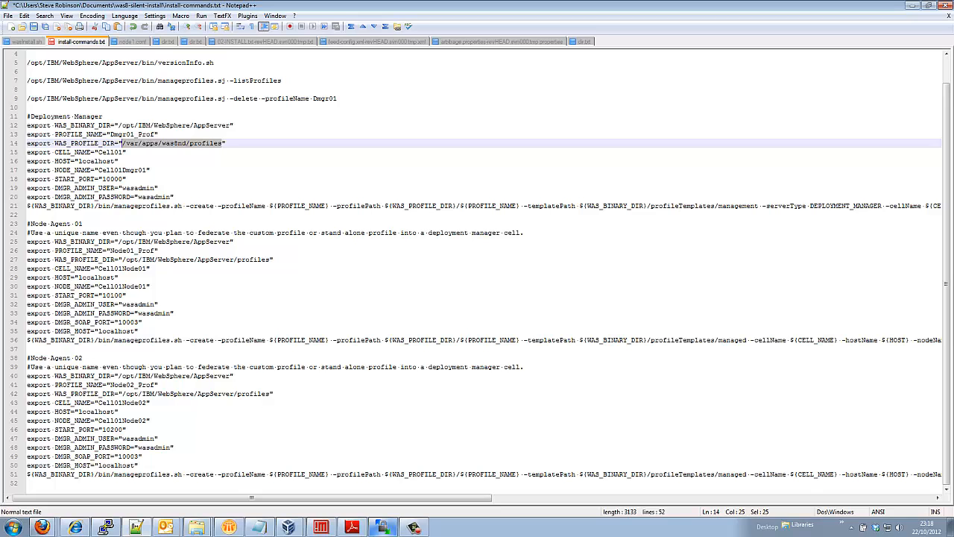
left_click(414, 528)
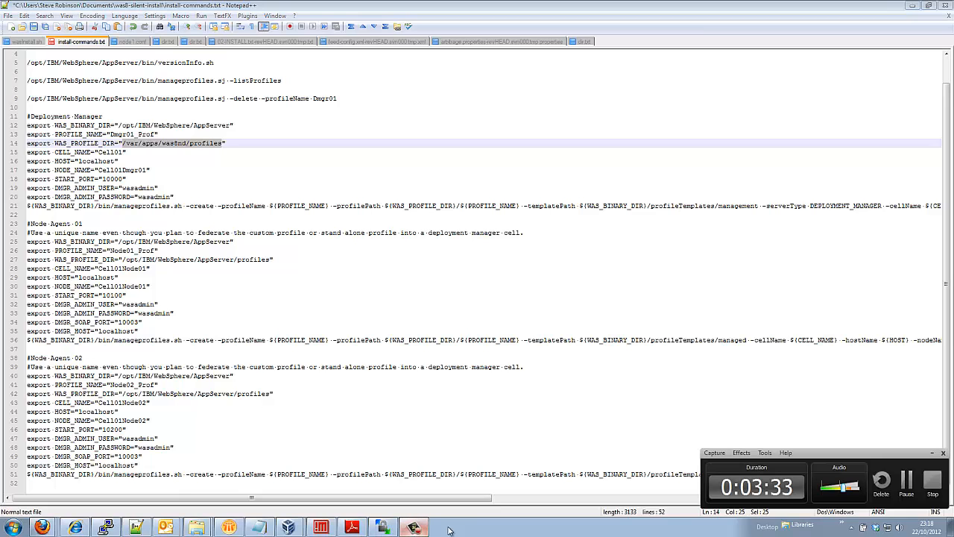
left_click(933, 495)
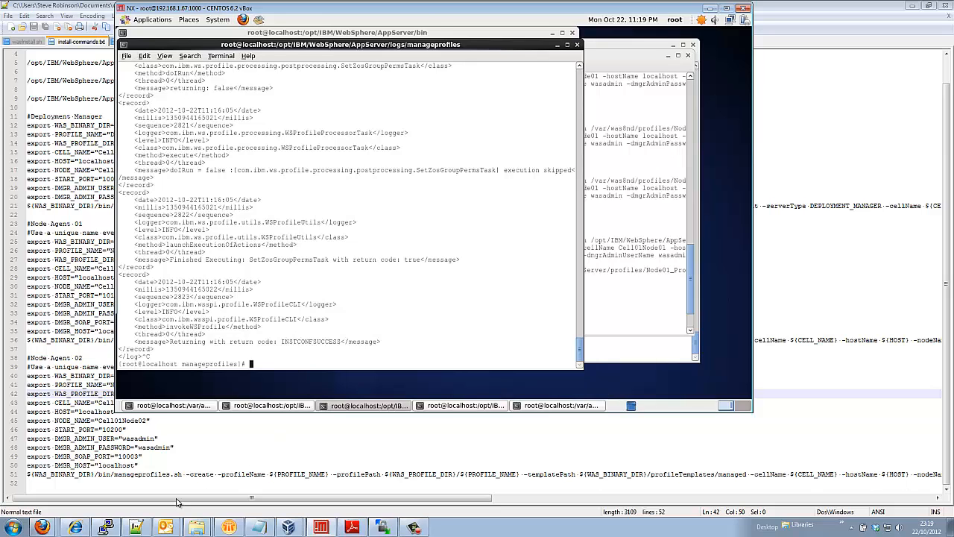
mouse_move(50, 522)
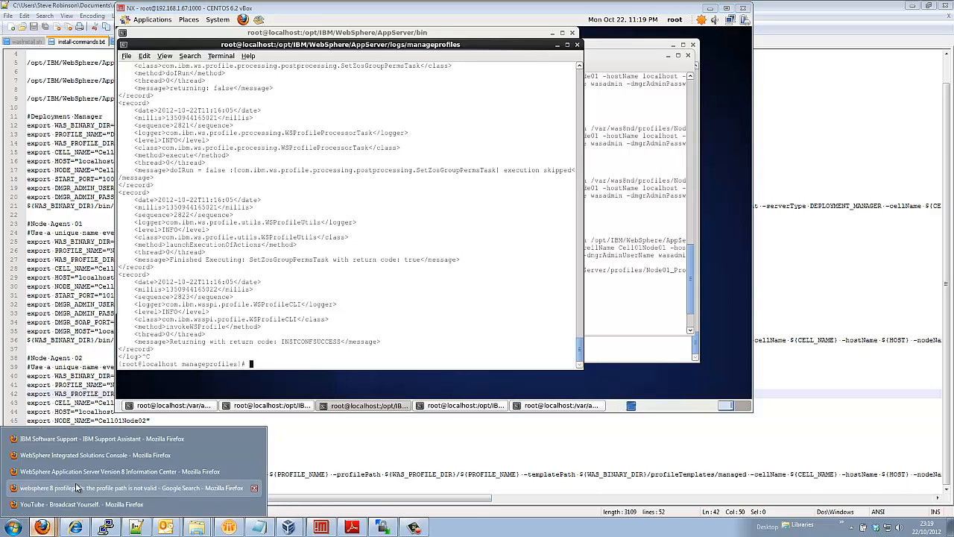
left_click(47, 456)
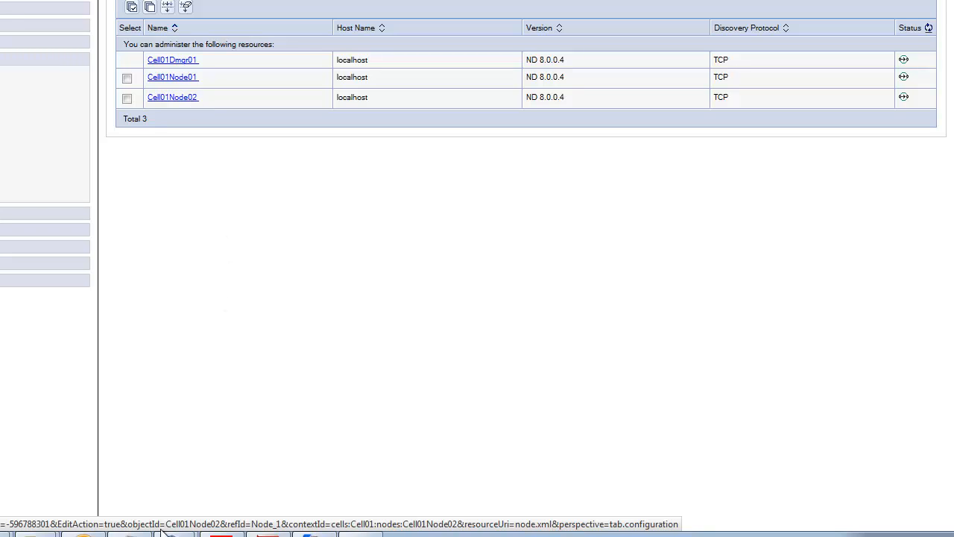
left_click(224, 532)
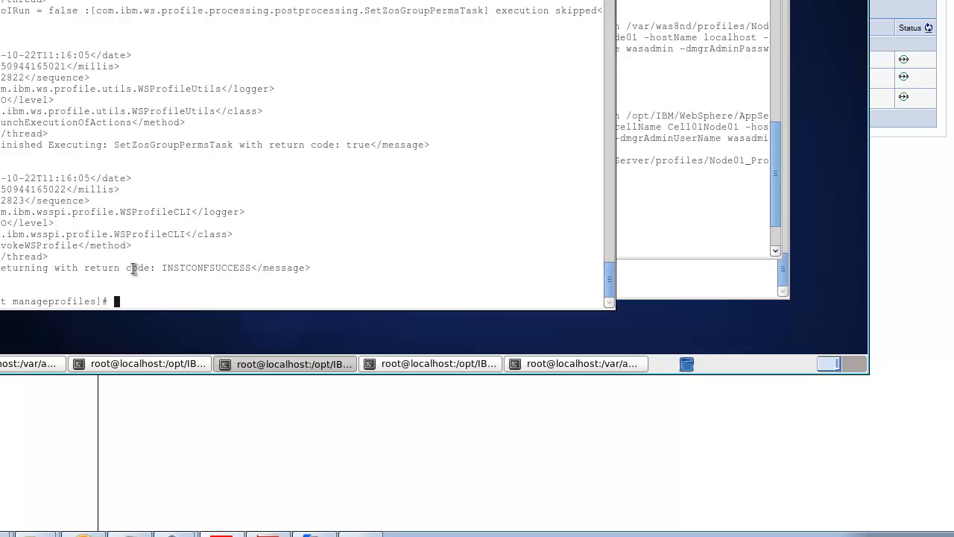
Review the ps output for the Cell01Node01 and Cell01Node02 nodeagent processes
left_click(52, 363)
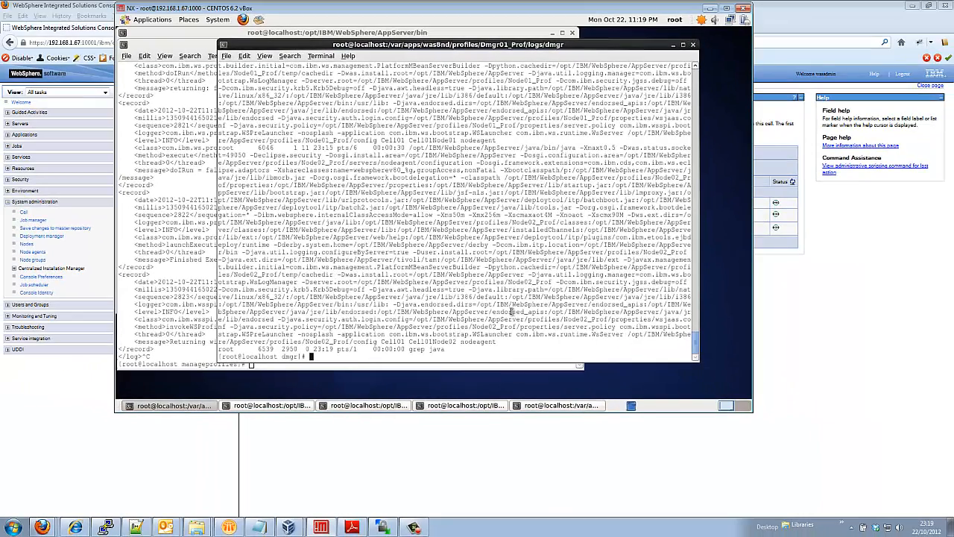
left_click_drag(494, 342, 410, 343)
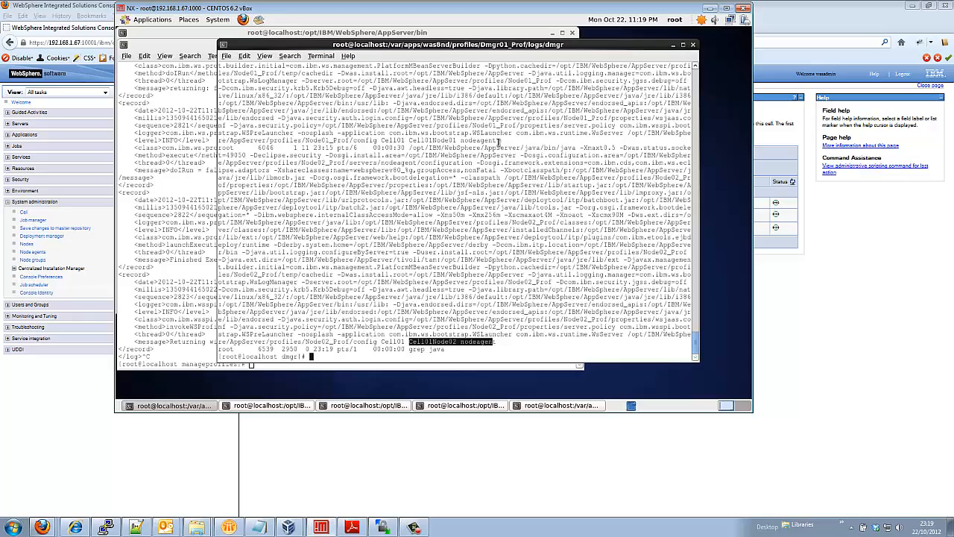
left_click_drag(499, 141, 411, 141)
scroll(428, 183, "up", 9)
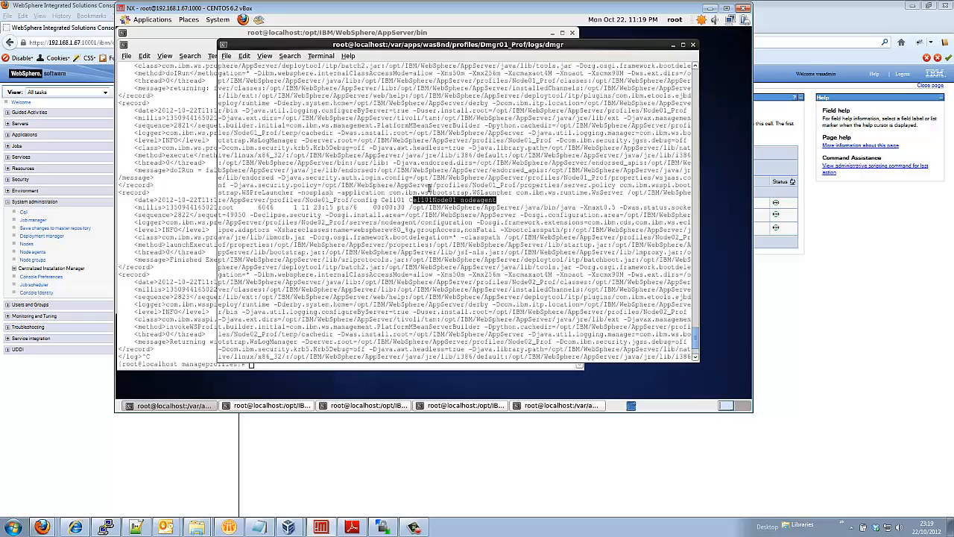
scroll(430, 189, "up", 3)
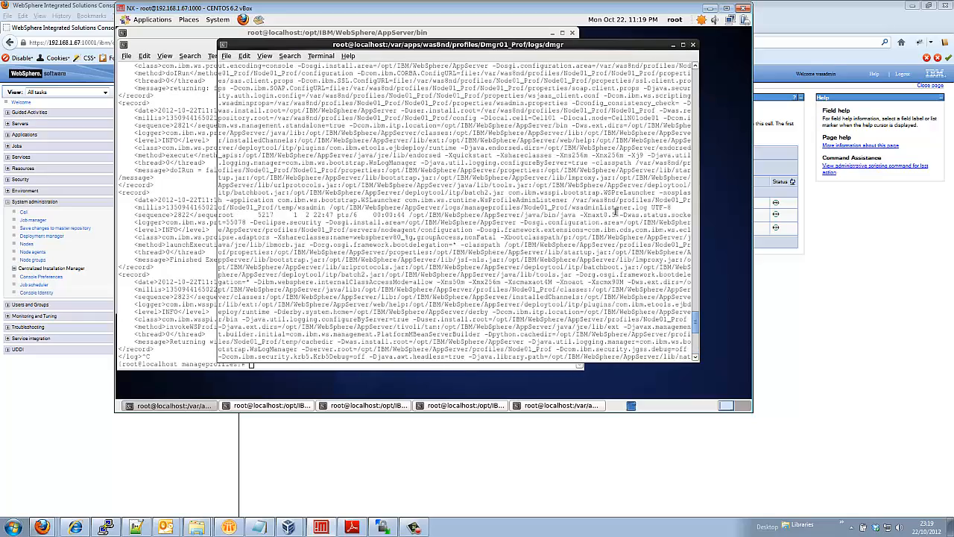
scroll(607, 202, "up", 4)
scroll(529, 231, "up", 3)
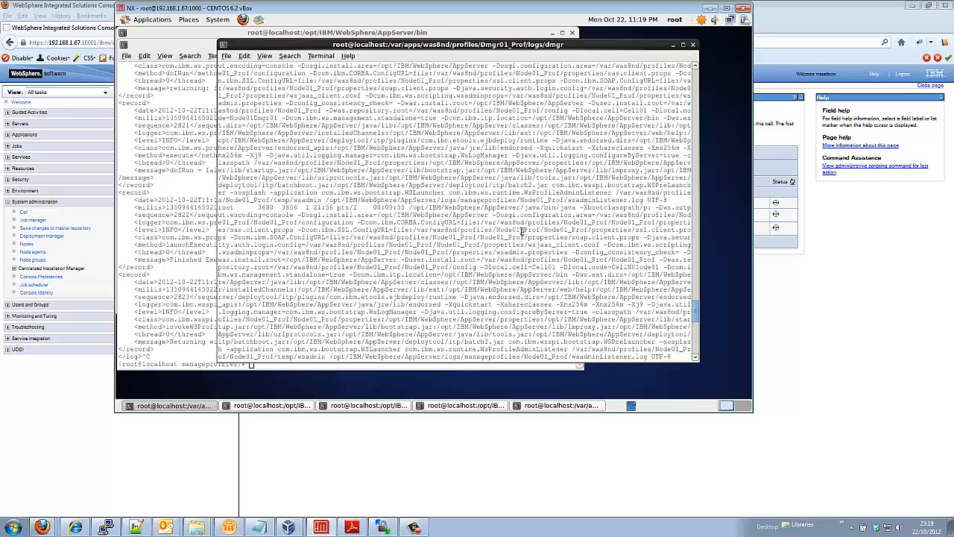
scroll(508, 244, "up", 10)
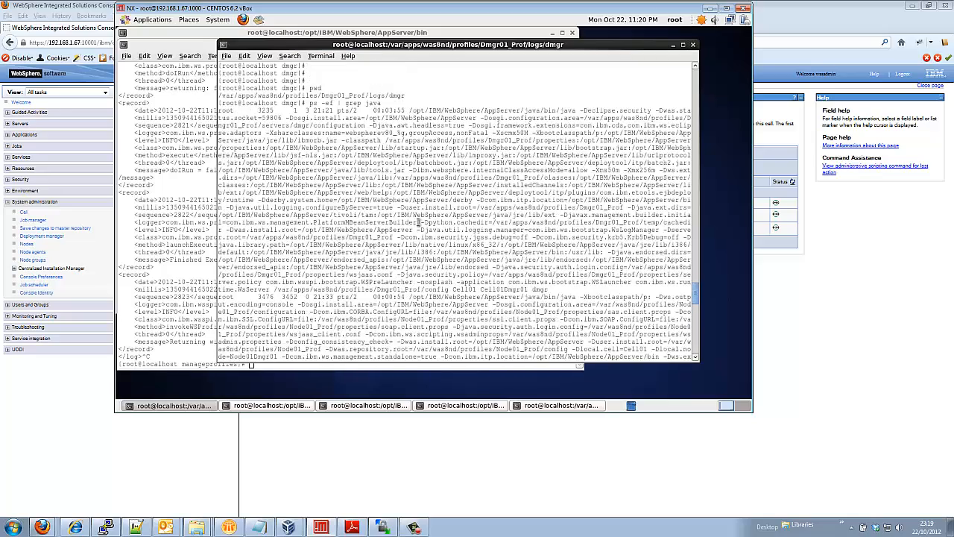
scroll(394, 215, "down", 18)
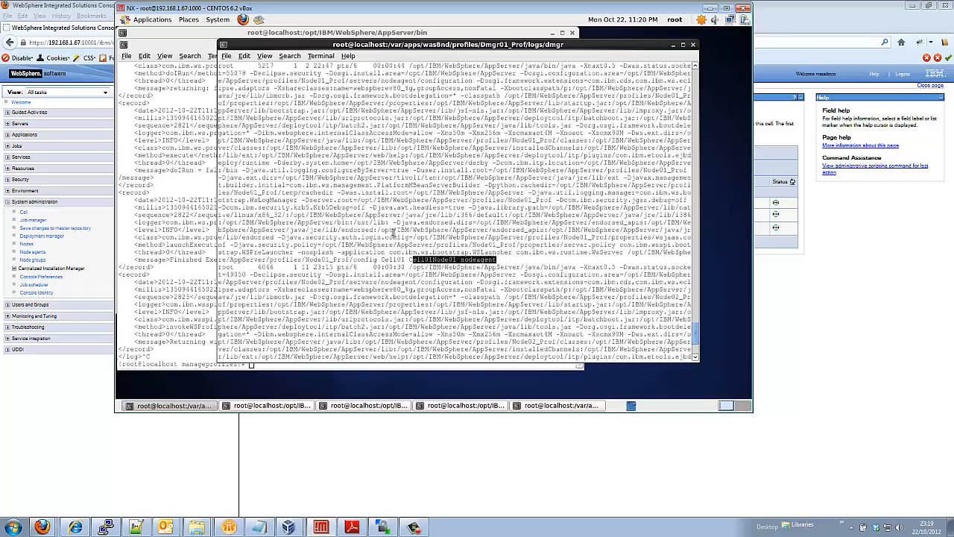
scroll(396, 237, "up", 3)
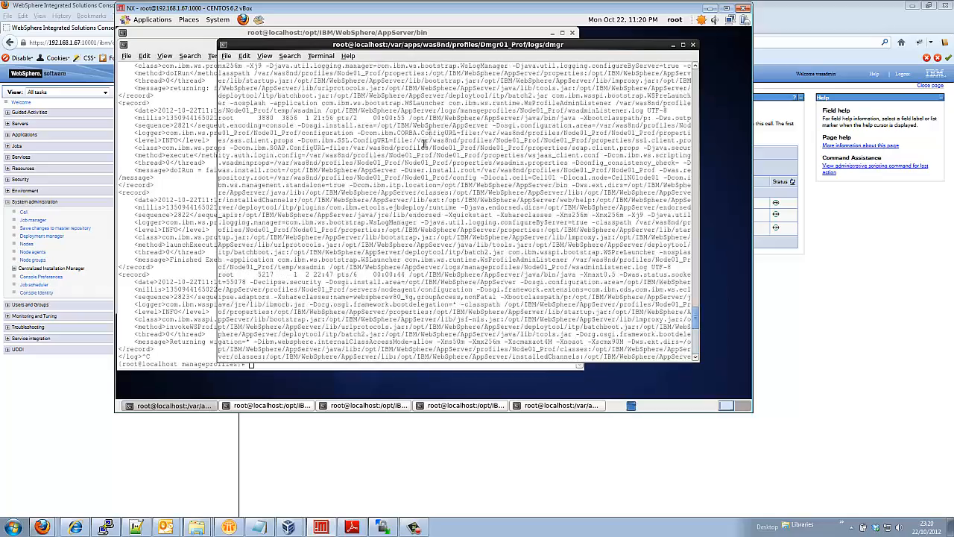
scroll(420, 166, "up", 2)
scroll(415, 173, "down", 3)
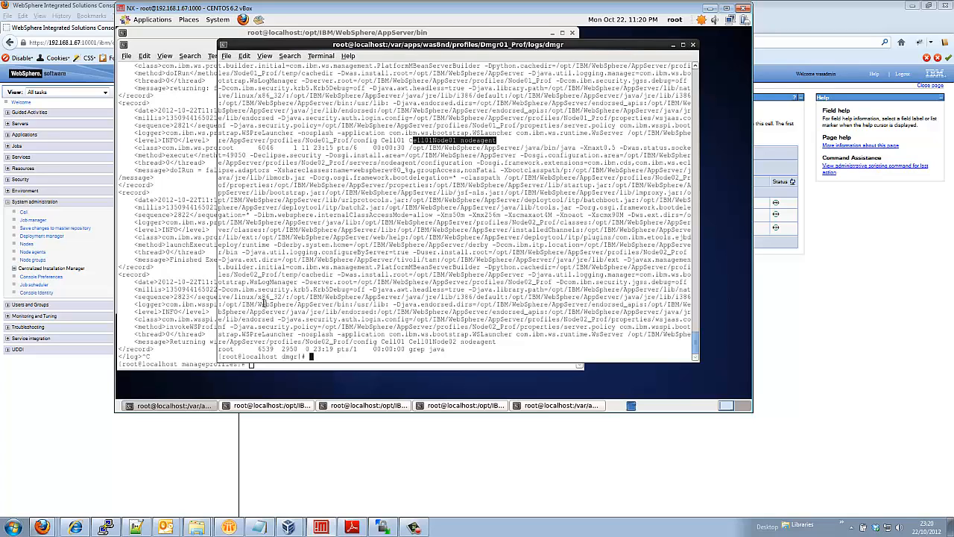
Run pwd to confirm the shell is in Dmgr01_Prof/logs/dmgr
type("pw")
key("Return")
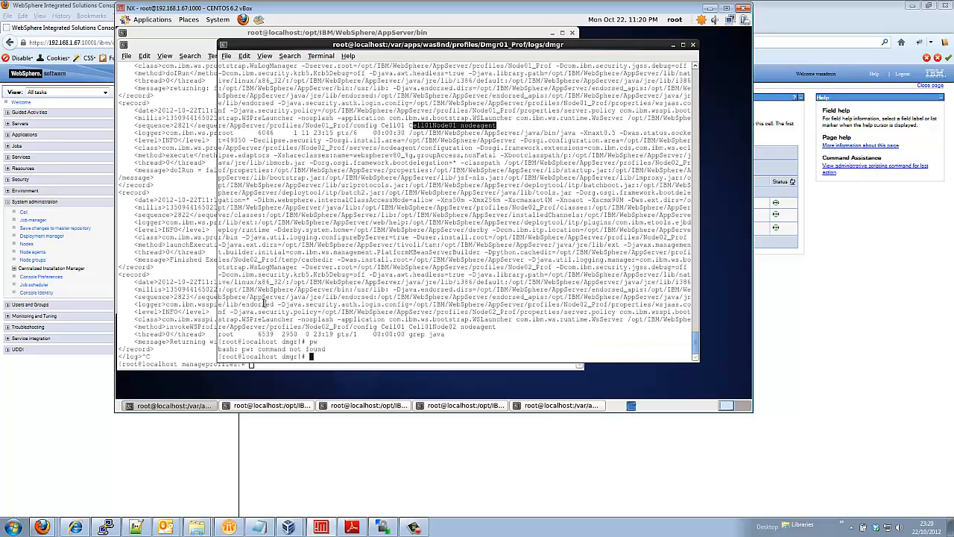
type("pwd")
key("Return")
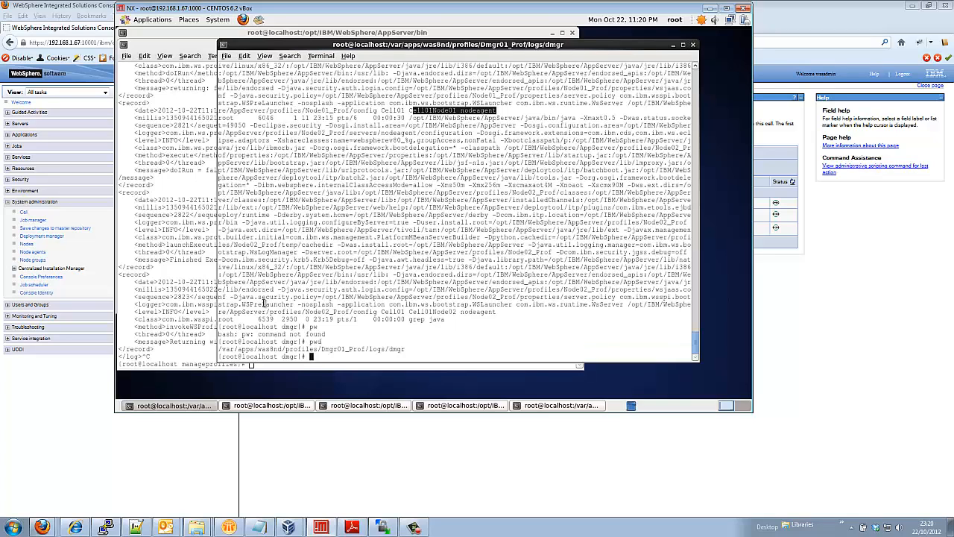
Attempt cd /opt/IBM/WebSphere/AppServer/profile, which fails with no such directory
type("cd")
key("BackSpace")
key("BackSpace")
key("BackSpace")
type("cd /opt/IBM/We")
key("Tab")
type("A")
key("Tab")
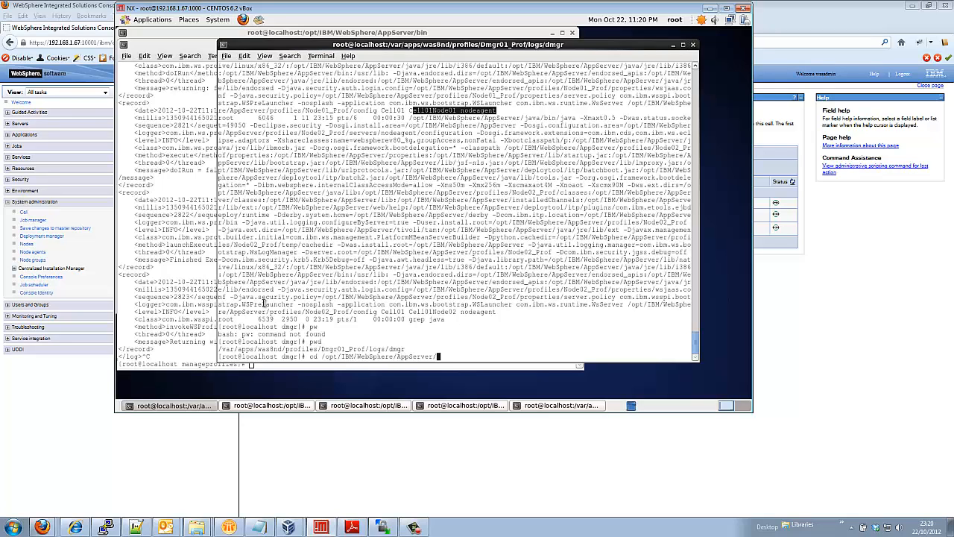
type("pro")
key("Tab")
key("Return")
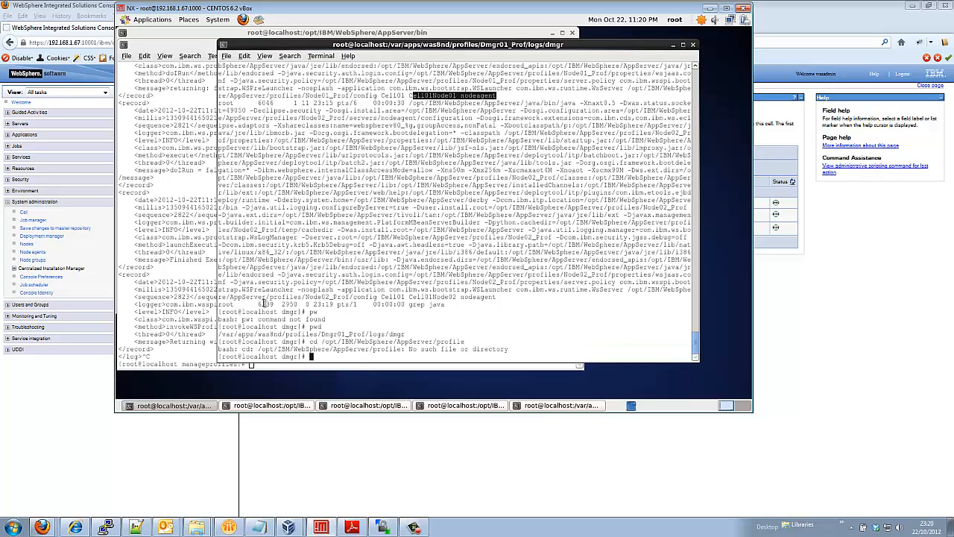
Change into AppServer/profiles, list it, and move into Node01_Prof/bin
key("Up")
type("s")
key("Return")
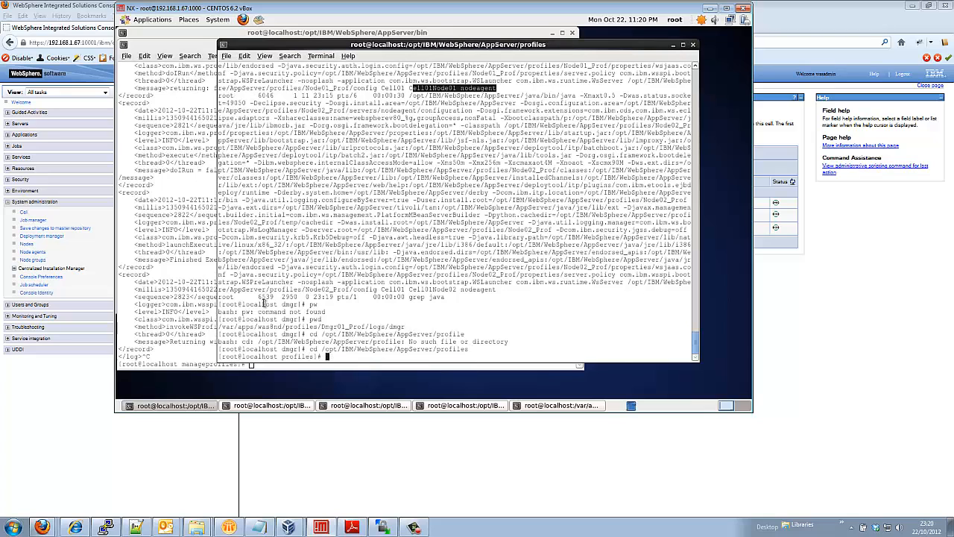
type("ll")
key("Return")
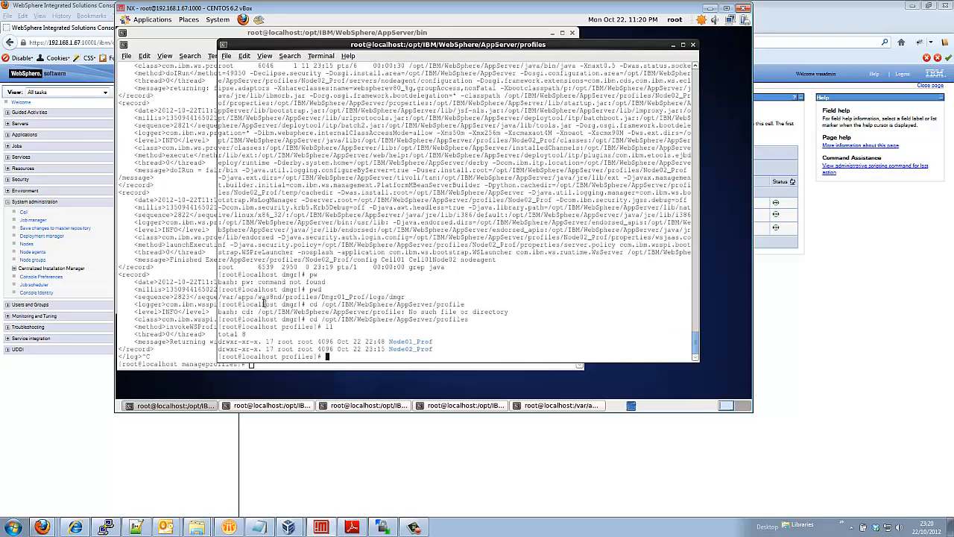
type("cd Node01")
key("Tab")
key("Return")
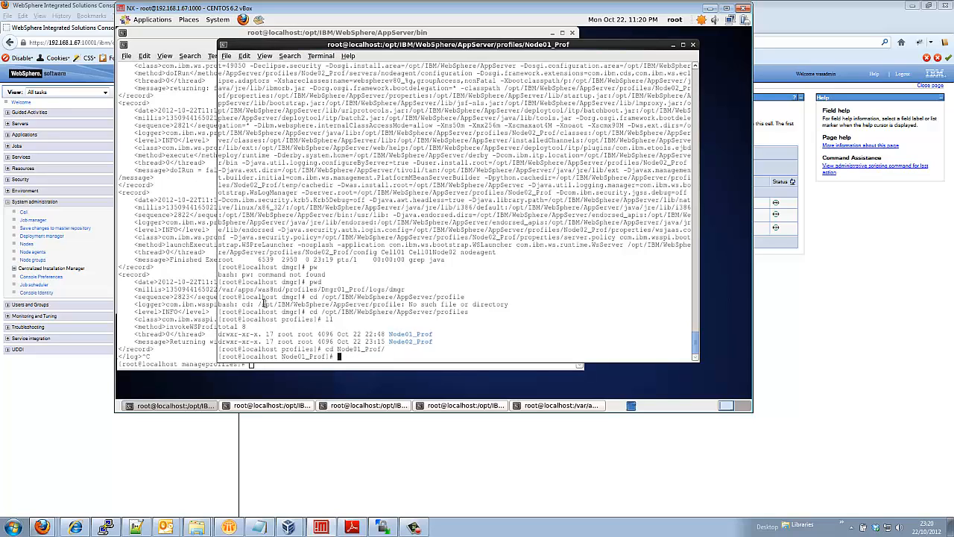
type("cd bin")
key("Return")
Run ./stopNode.sh with the admin credentials until the nodeagent stop completes
type("./")
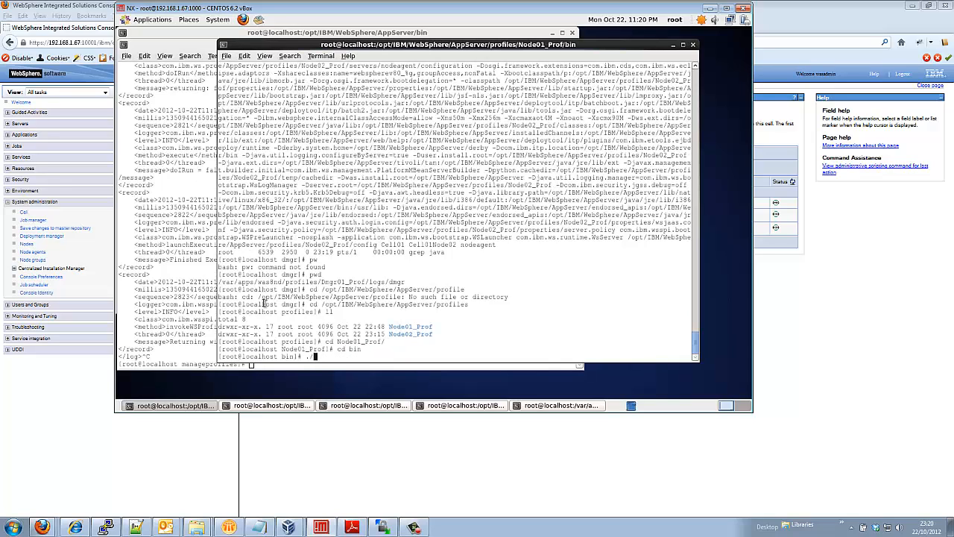
type("stopNo")
key("Tab")
key("Return")
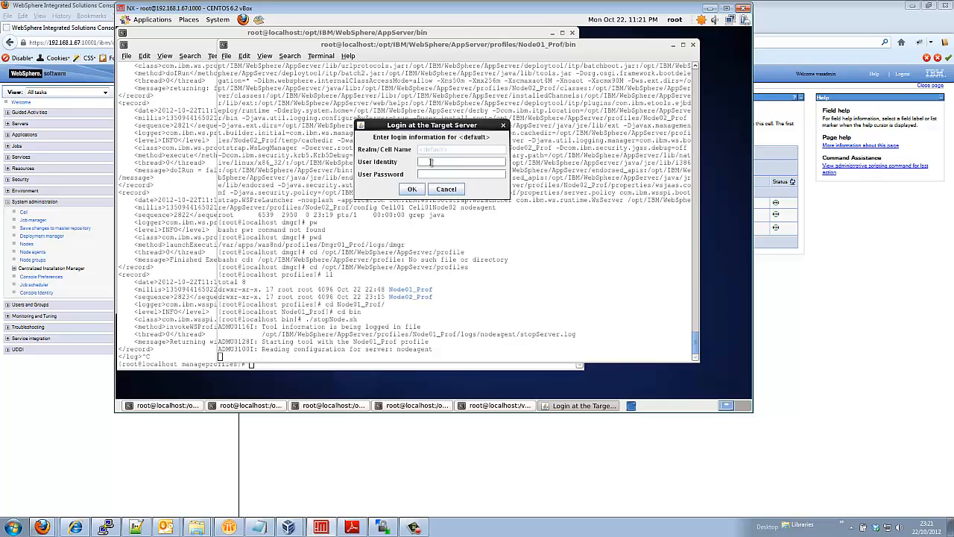
type("wasadminwasadmin")
left_click(413, 190)
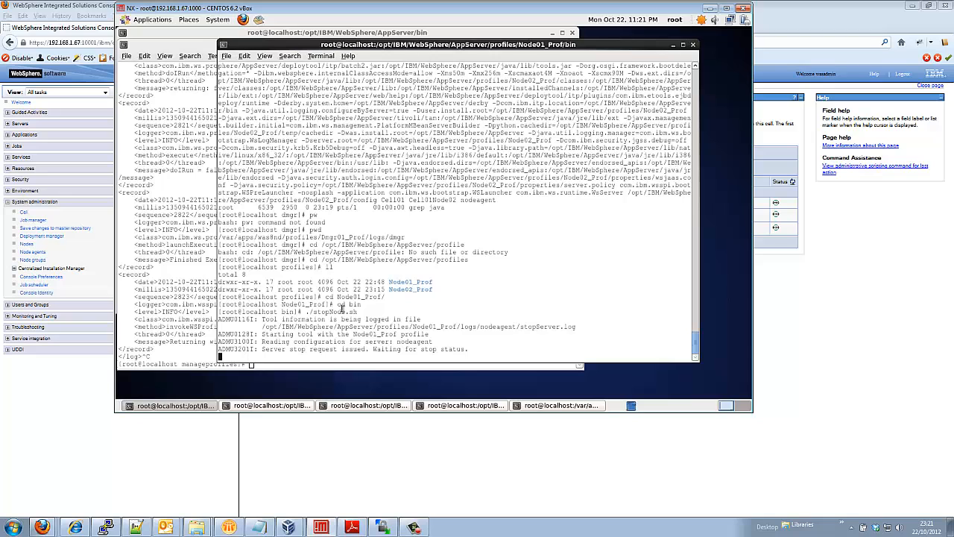
left_click(549, 409)
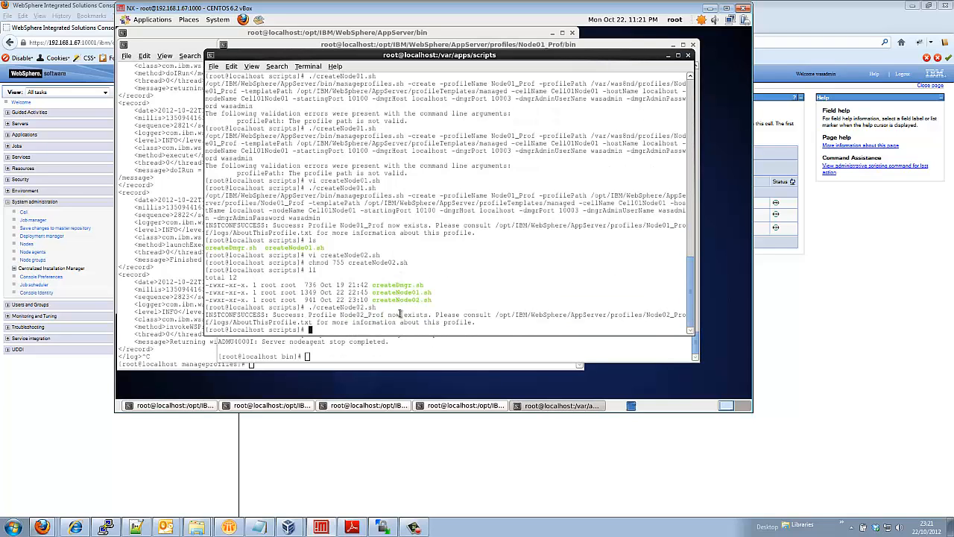
scroll(398, 306, "down", 2)
Go back up to the profiles folder and into Node02_Prof/bin
left_click(356, 358)
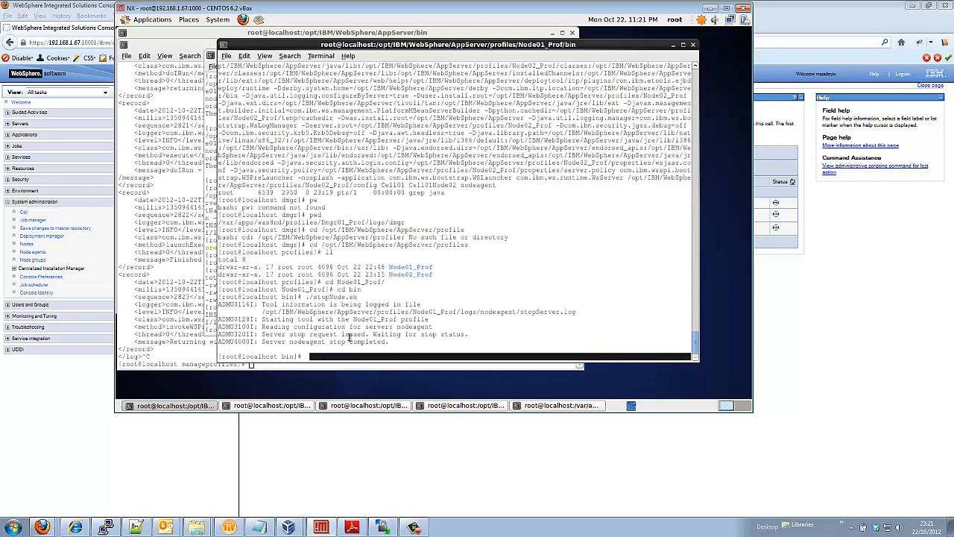
type("cd ..")
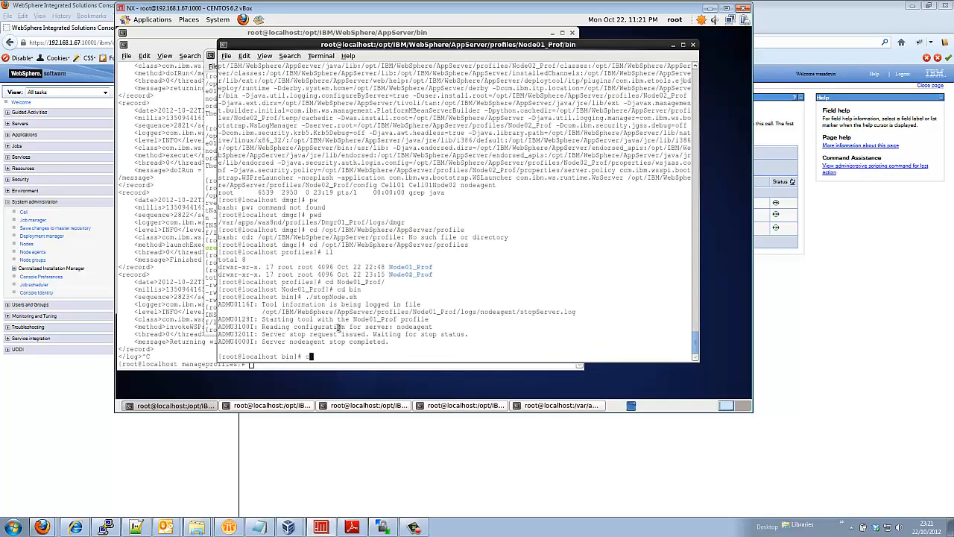
key("Return")
type("cd ..")
key("Return")
type("ls")
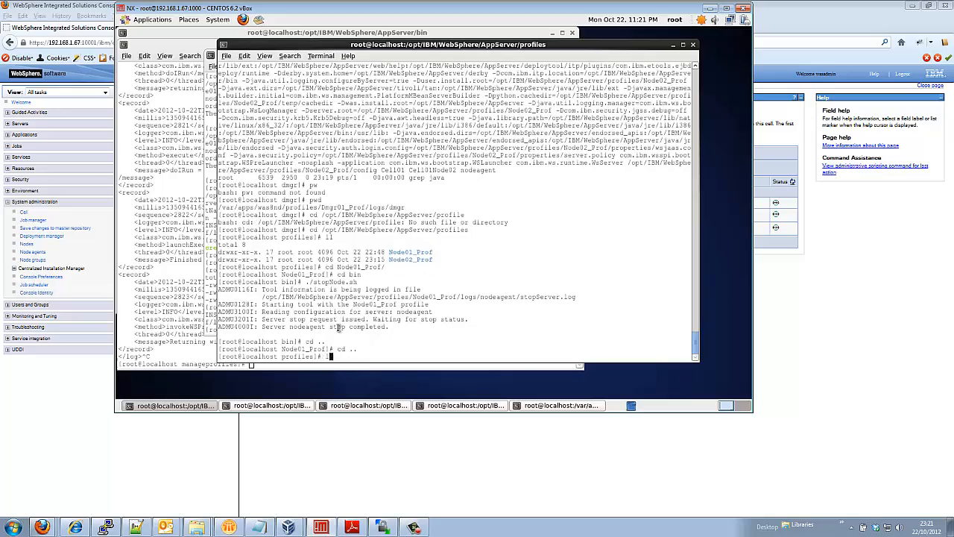
key("Return")
type("cd")
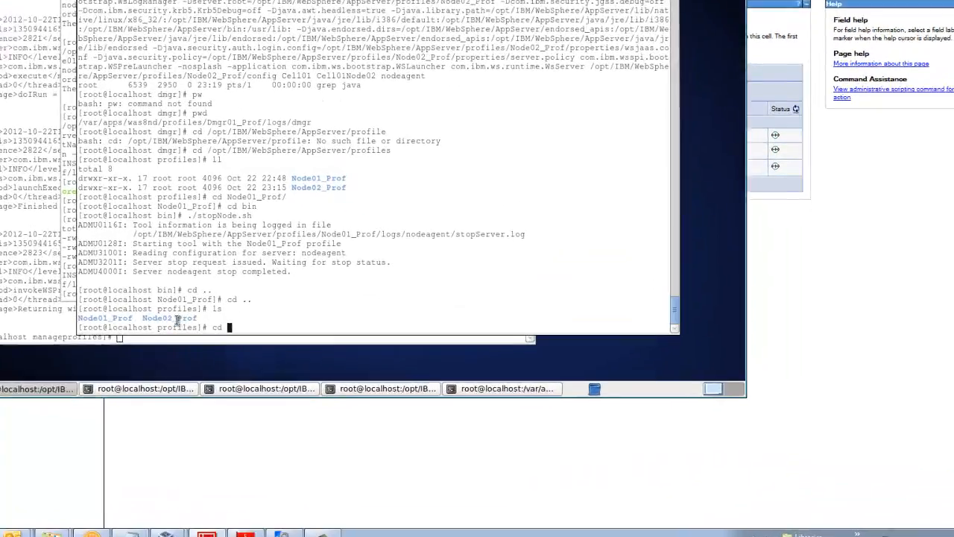
double_click(306, 348)
middle_click(72, 278)
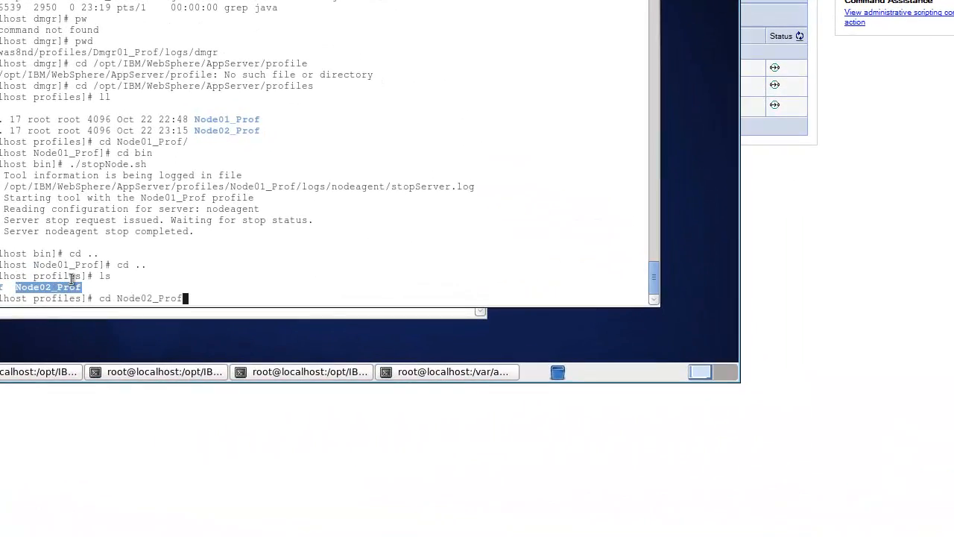
key("Return")
type("cd bin")
key("Return")
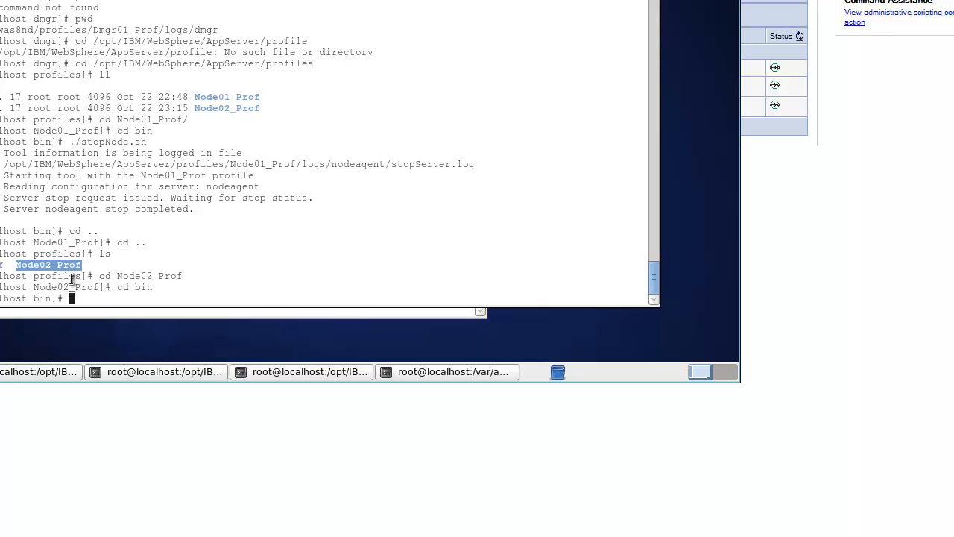
Run ./stopNode.sh for Node02 and log in with the admin credentials
type("./stopN")
key("Tab")
key("Return")
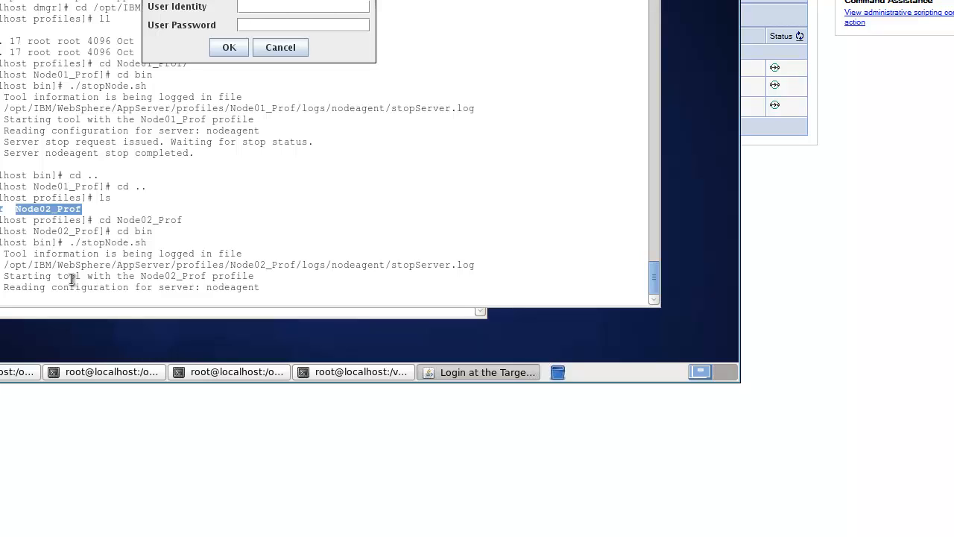
left_click(263, 6)
type("wasadminwasadmin")
left_click(227, 48)
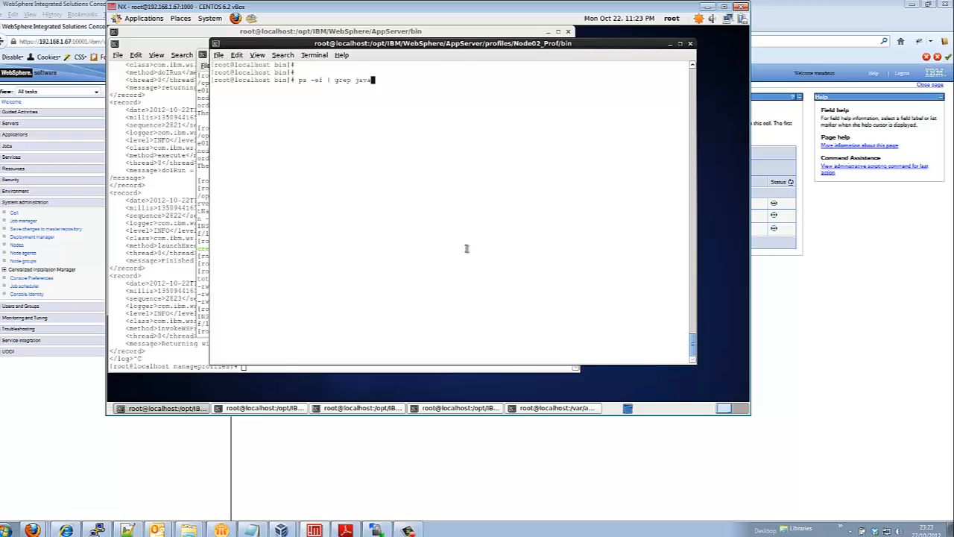
Kill leftover Java process 3476 with kill -9 and recheck ps -ef | grep java
key("Return")
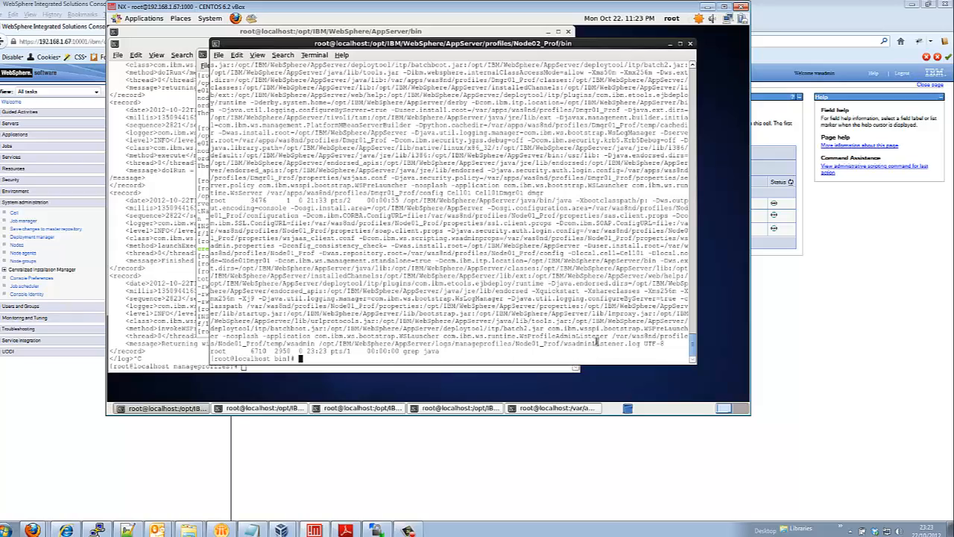
double_click(259, 199)
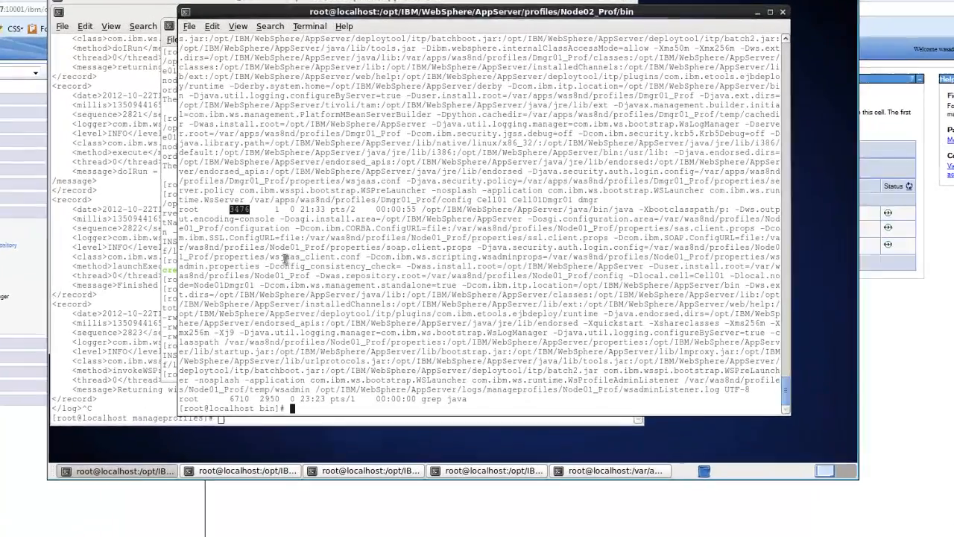
type("kill ")
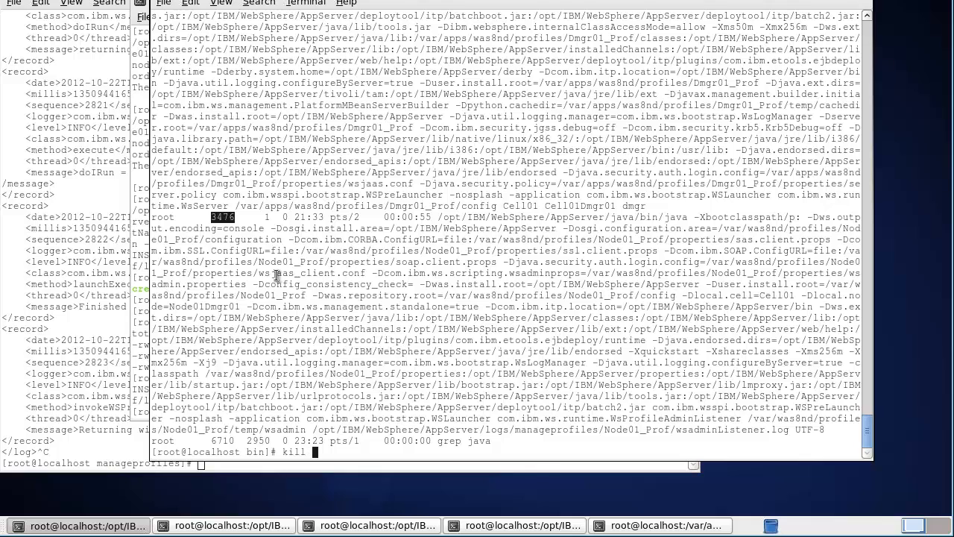
type("-9")
middle_click(276, 275)
key("Return")
key("Up")
key("Return")
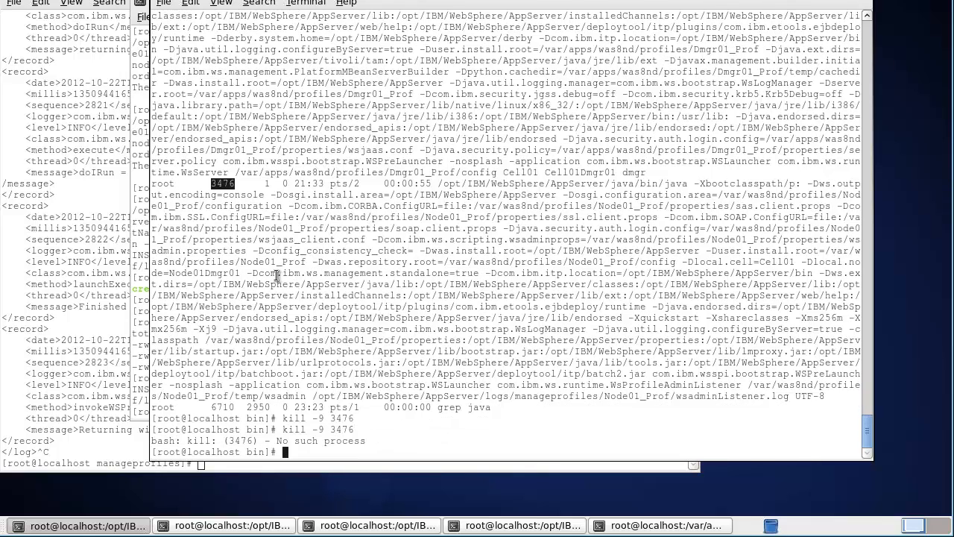
key("Up")
key("Up")
key("Down")
key("Up")
key("Return")
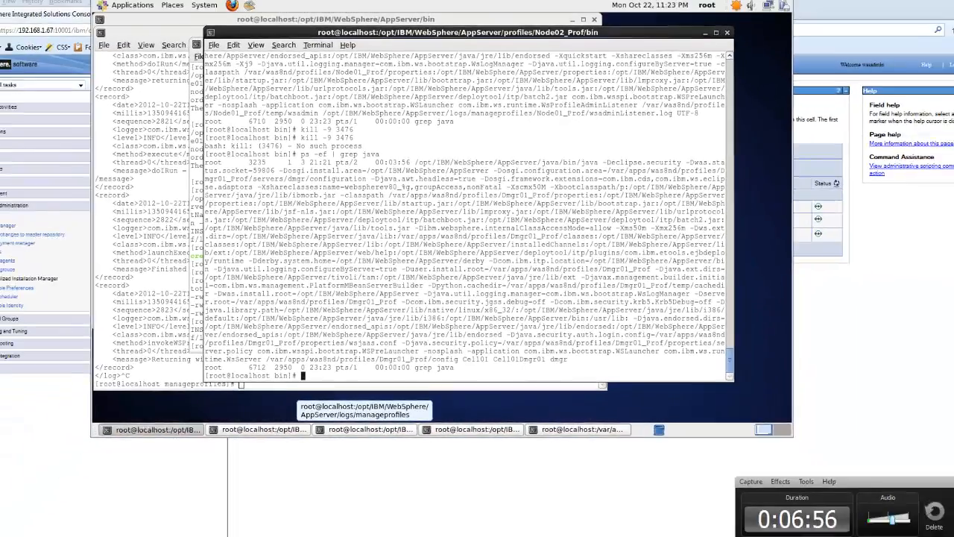
Run ./removeNode.sh for Node02 and submit the admin user ID and password
type("pwd")
key("Return")
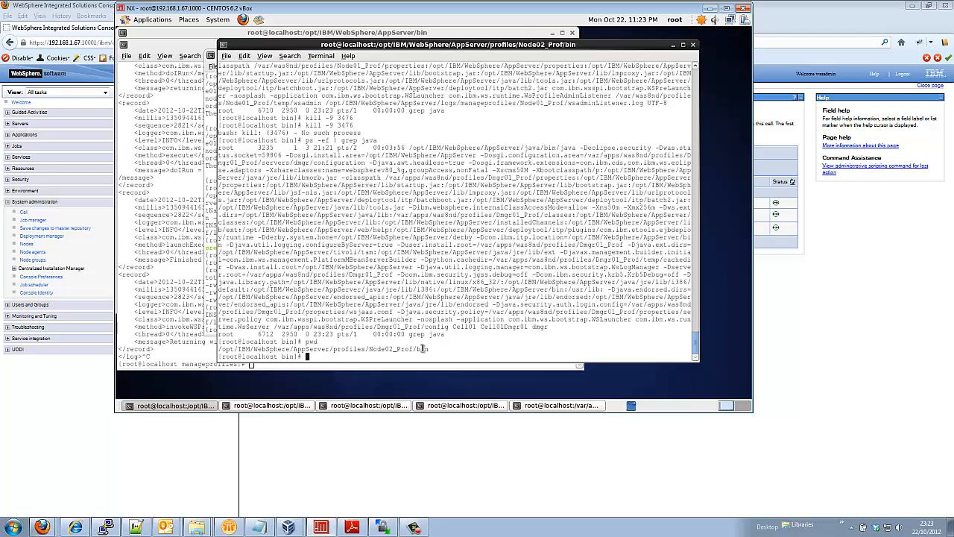
type("./removeNode.sh")
key("Return")
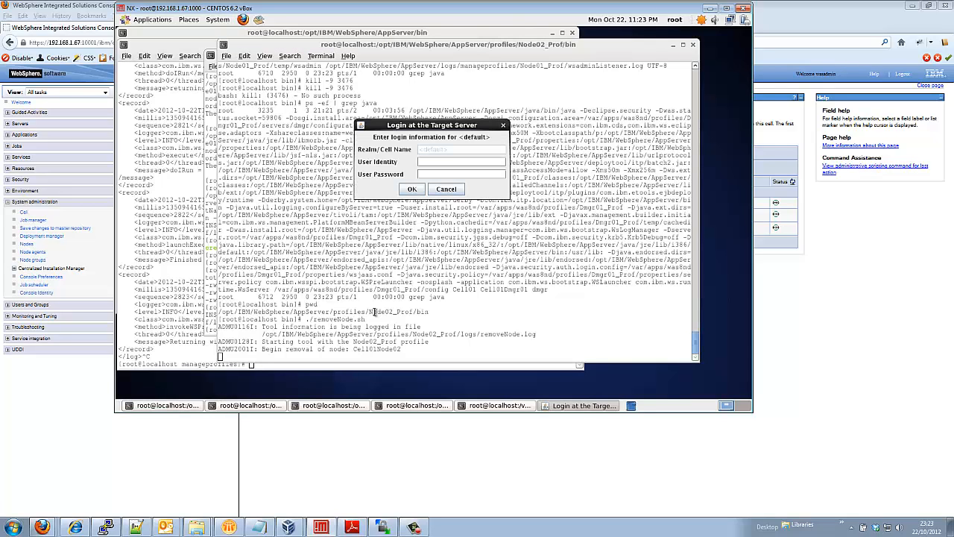
type("wasadmin")
key("Tab")
type("wasadmin")
key("Return")
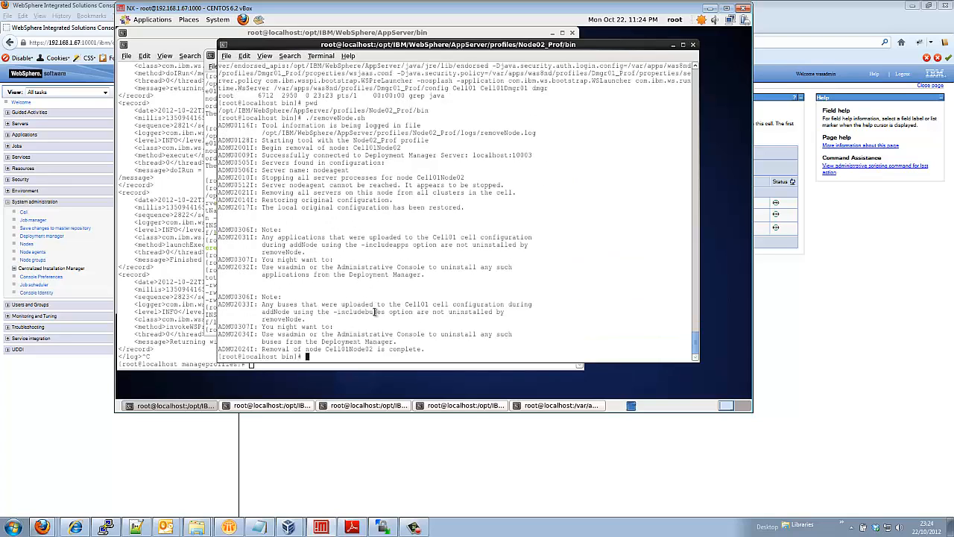
Go up to the profiles folder and into Node01_Prof, listing each with ls -ltra
type("cd ..")
key("Return")
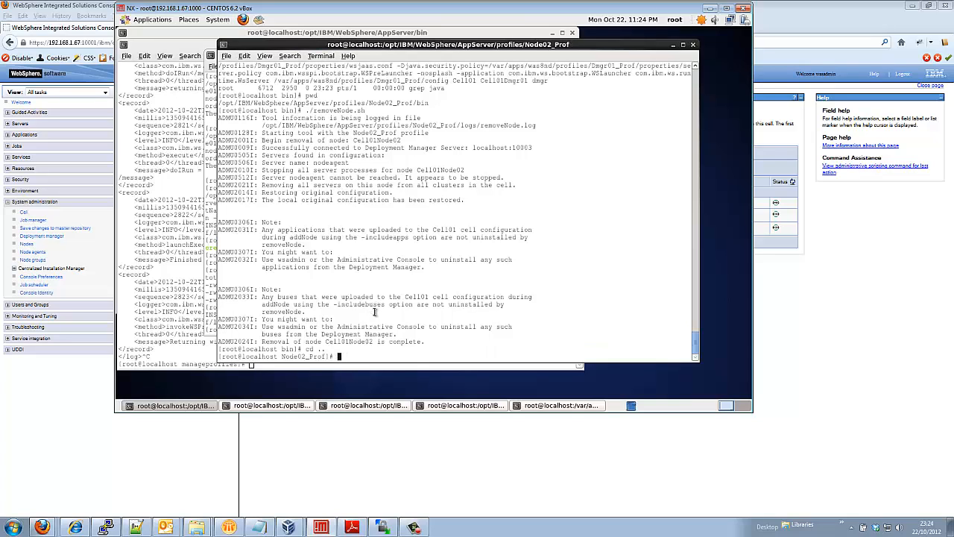
type("ls -ltra")
key("Return")
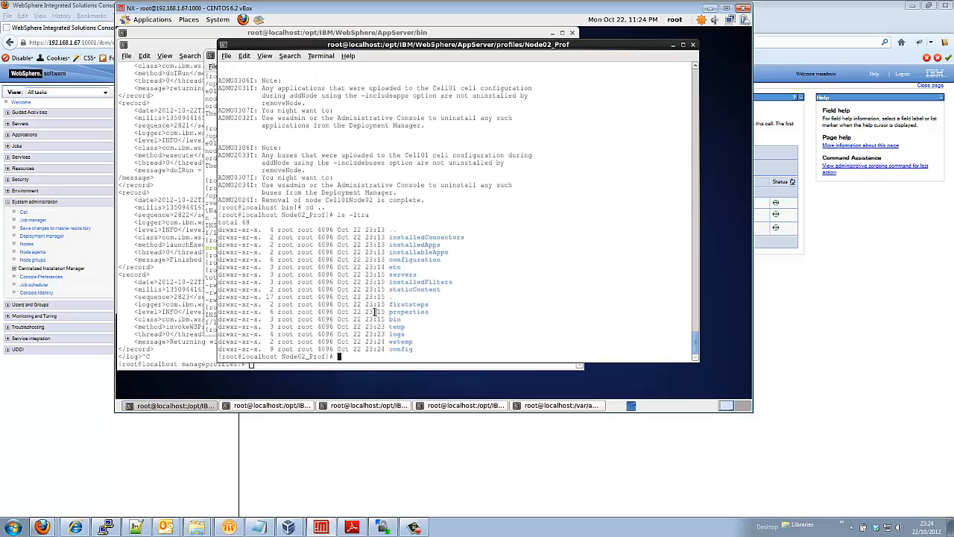
type("cd ..")
key("Return")
type("ls -ltra")
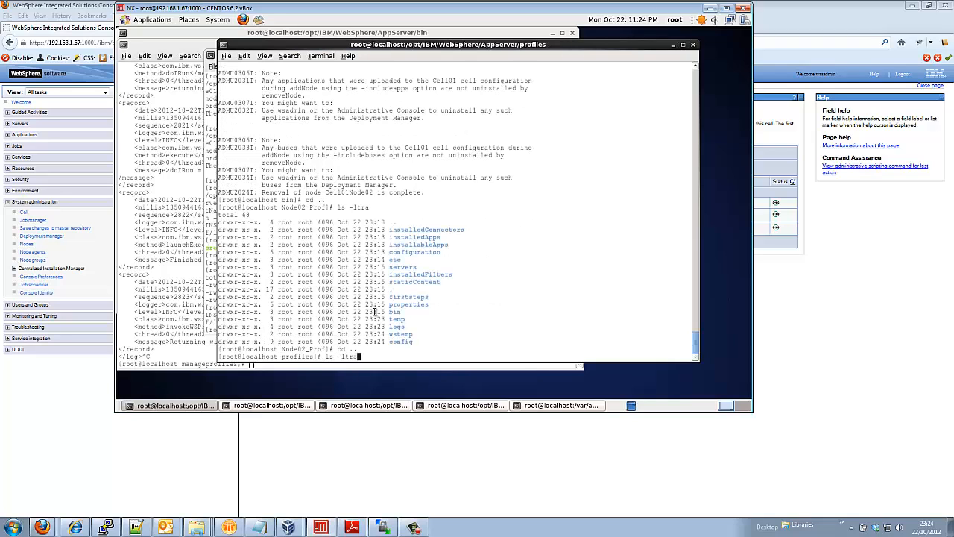
key("Return")
type("cd Node0")
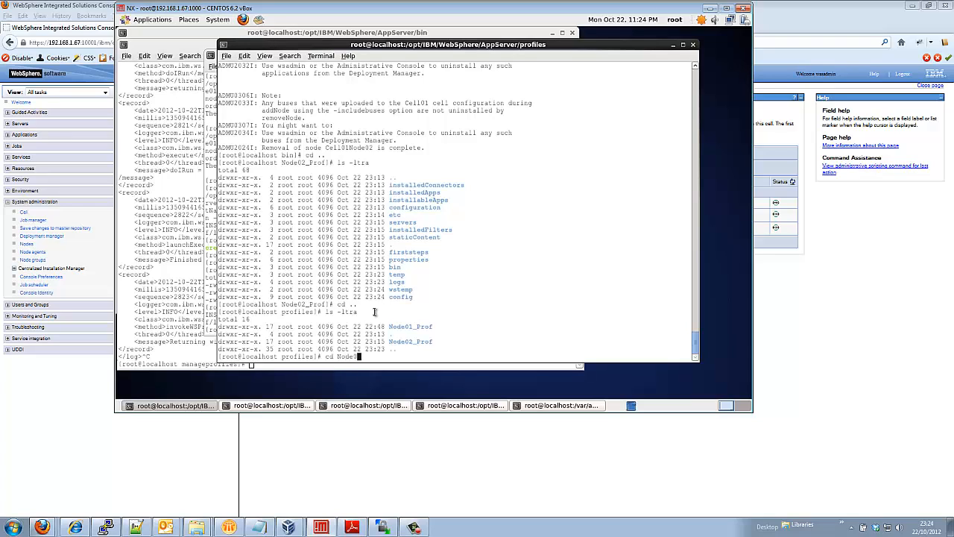
type("1")
key("Tab")
key("Return")
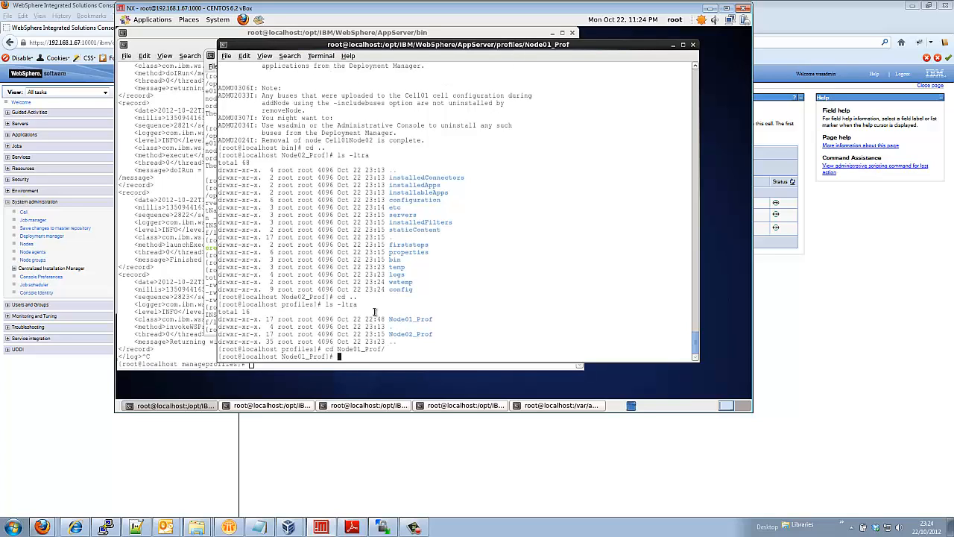
type("ls -ltr")
type("a")
key("Return")
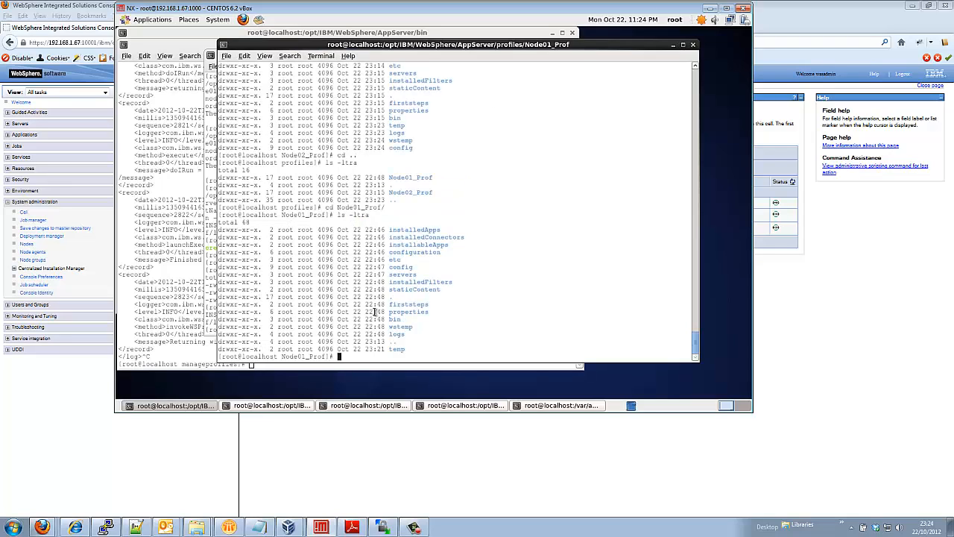
Enter Node01_Prof's bin folder and launch ./removeNode.sh to remove Cell01Node01
type("./")
type("bin")
key("Return")
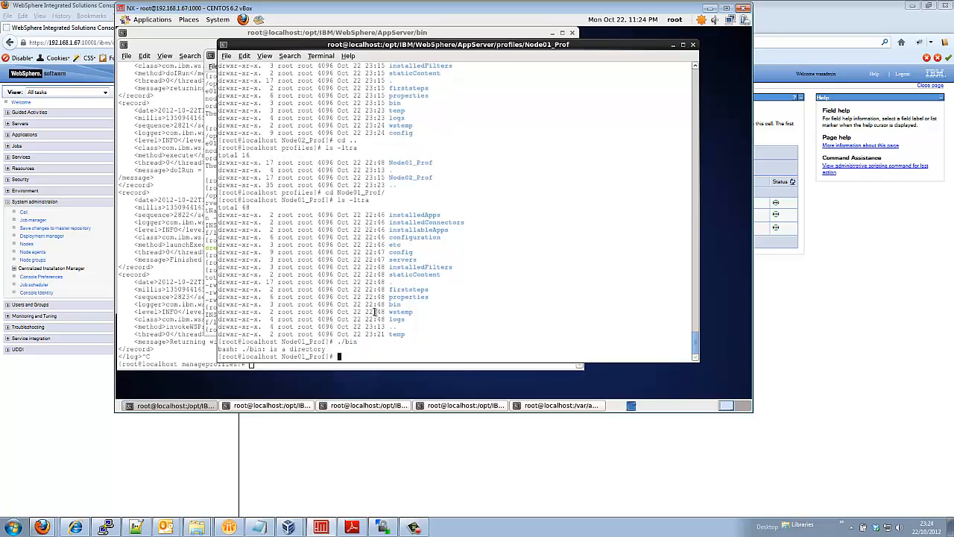
type("cd bin")
key("Return")
type("ls ")
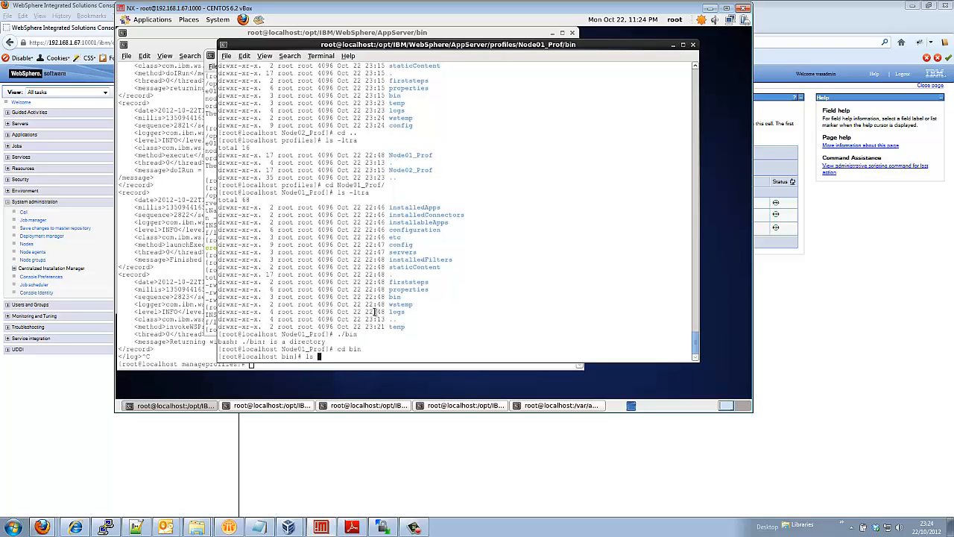
type("-ltra")
key("Return")
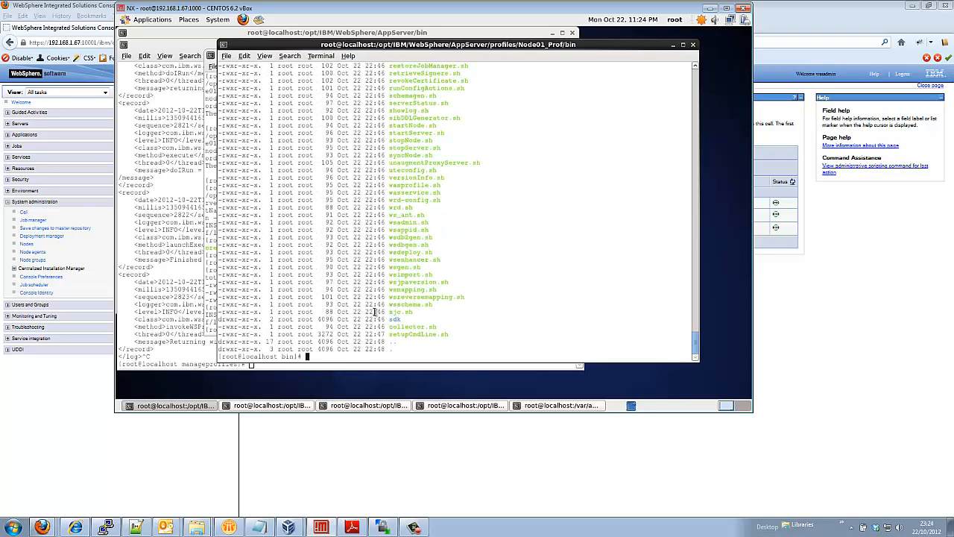
type("./removeNode.sh")
key("Return")
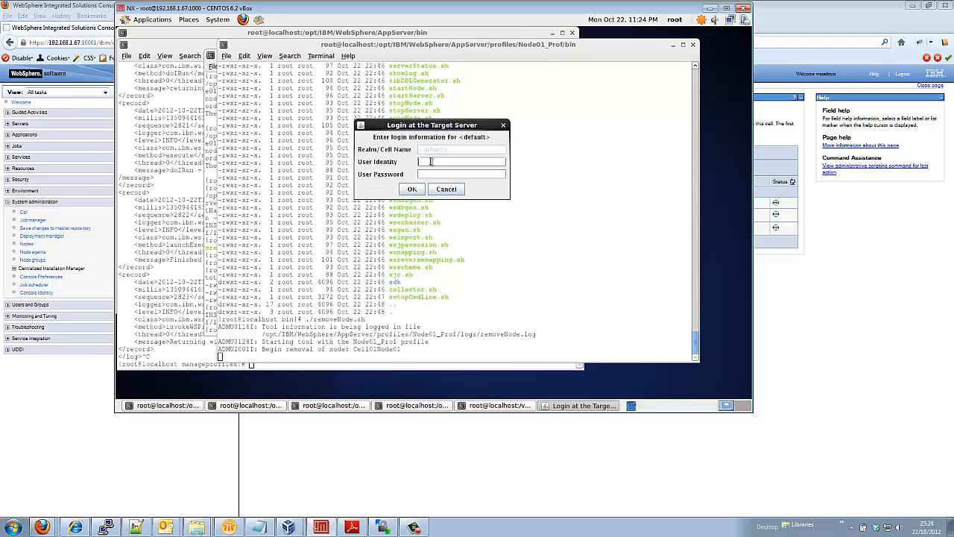
Enter the admin user ID and password at the target-server login so Cell01Node01 removal completes
type("wasadmin")
key("Tab")
type("wasadmin")
key("Return")
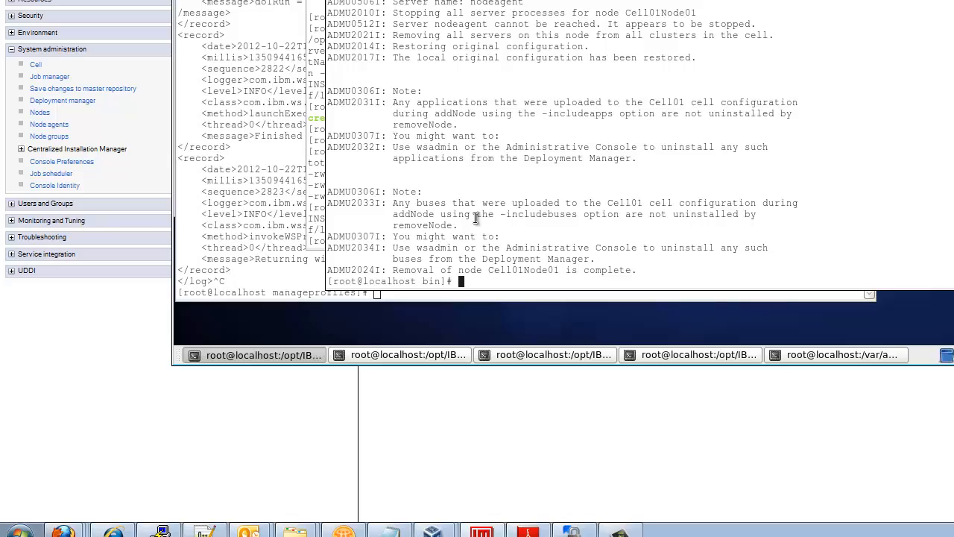
Refresh the WebSphere console Nodes list to confirm only Cell01Dmgr01 remains, then return to the terminal
mouse_move(63, 531)
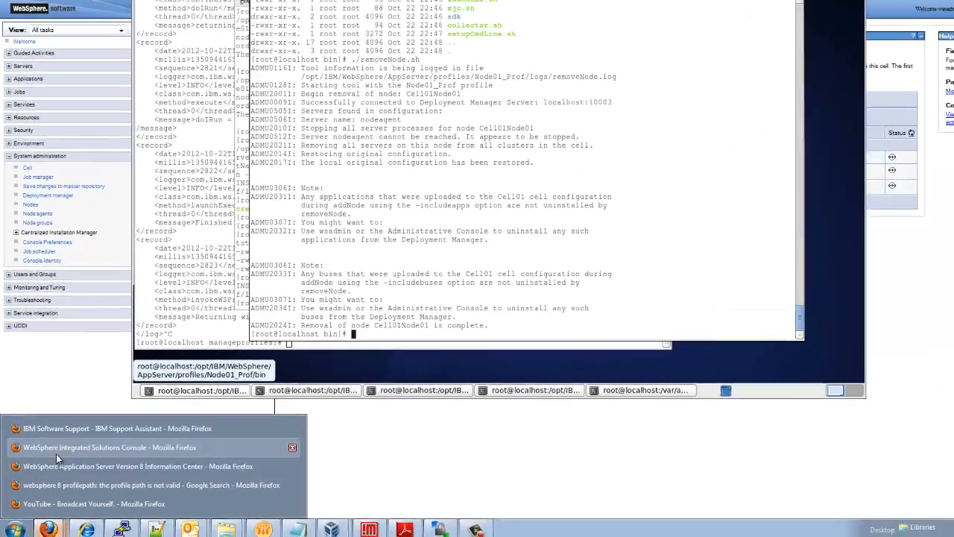
left_click(78, 434)
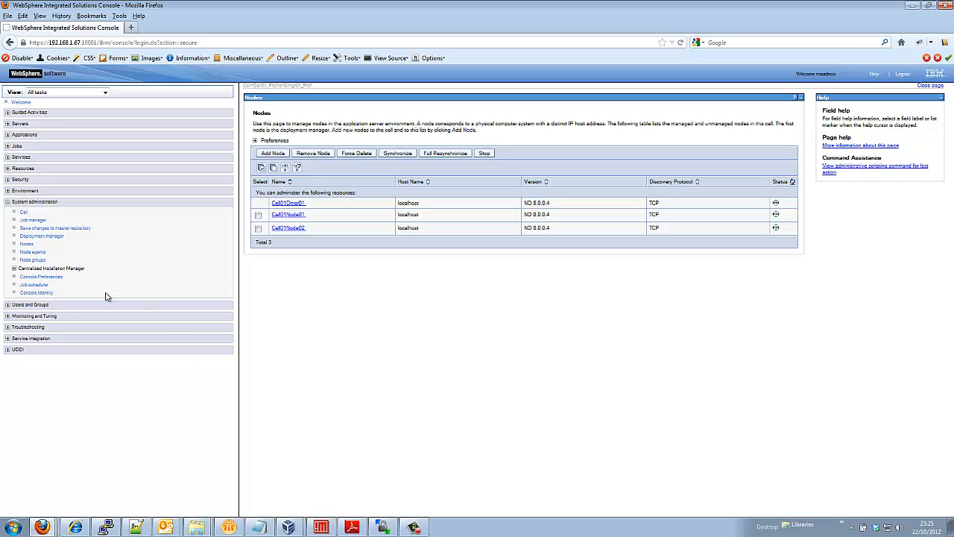
left_click(26, 243)
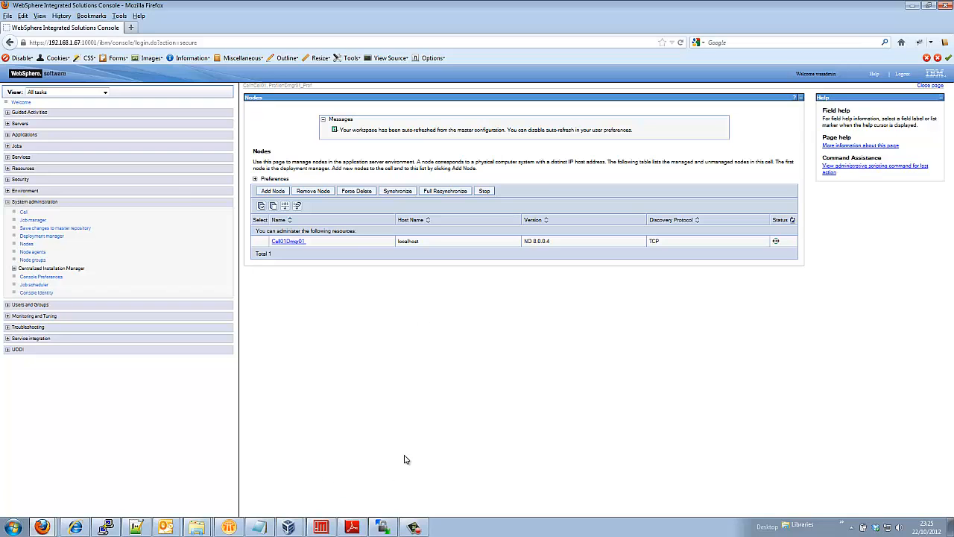
left_click(320, 527)
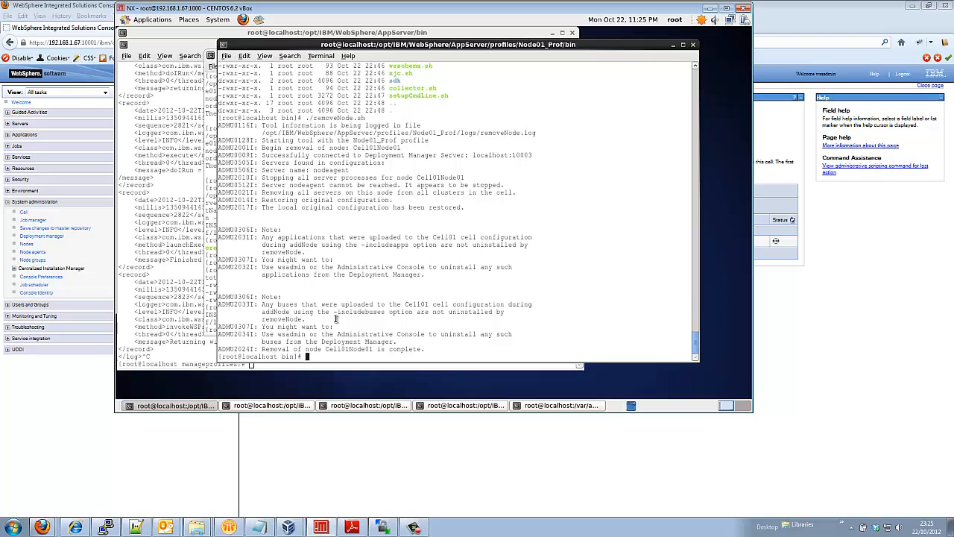
Go up two levels to the profiles directory and list its contents with ls -ltra
type("cd ..")
key("Return")
type("cd ..")
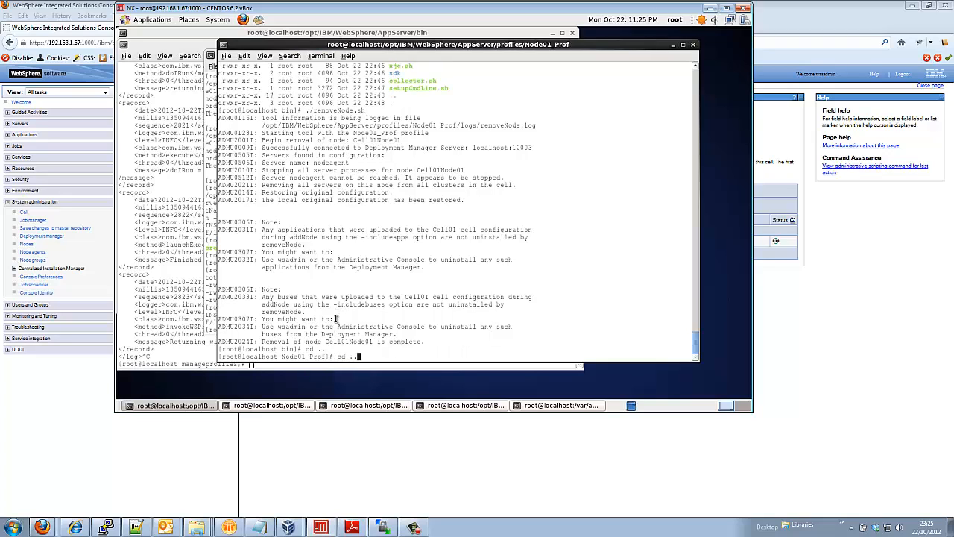
key("Return")
type("ls -ltra")
key("Return")
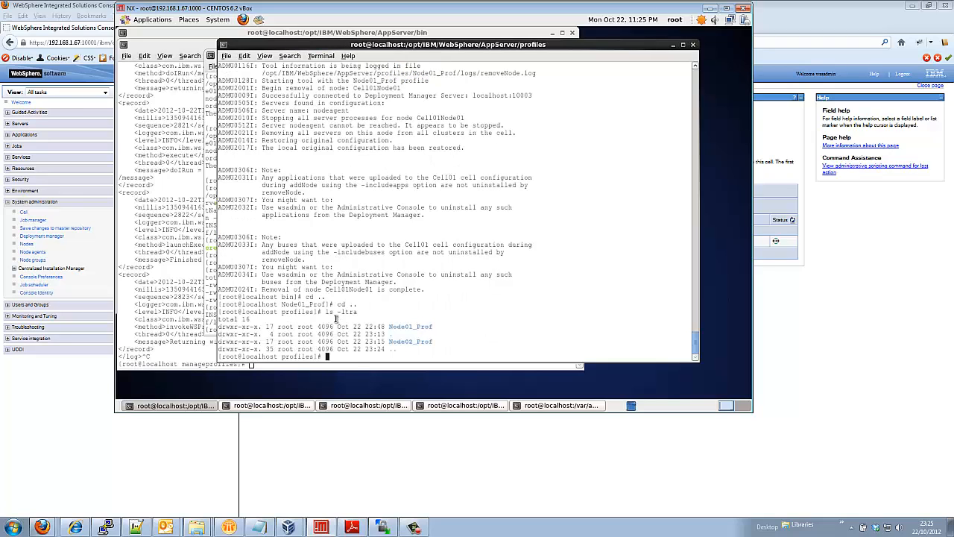
Delete Node01_Prof and Node02_Prof with rm -Rf *, confirm with ll, and clear the screen
type("rm -Rf *")
key("Return")
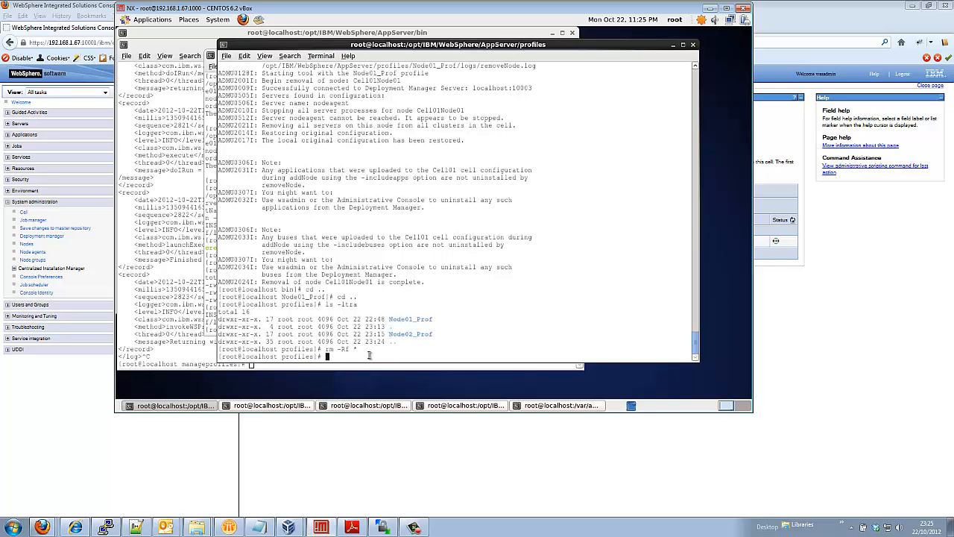
type("l s-ltra")
key("Return")
type("l")
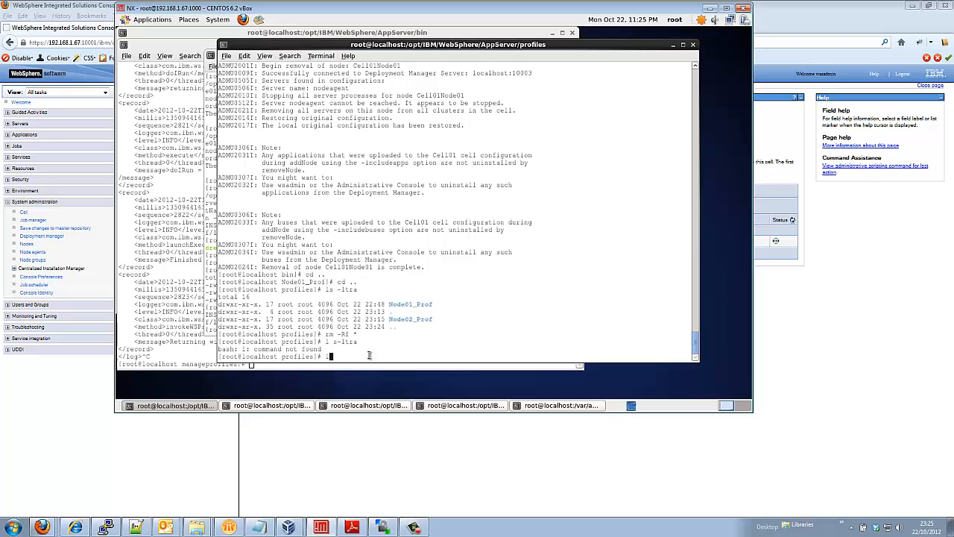
type("l")
key("Return")
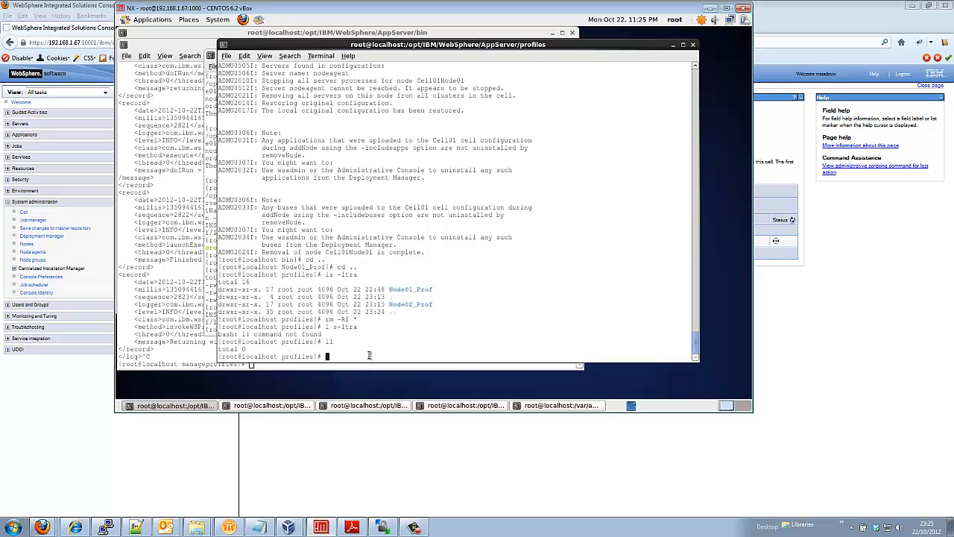
type("clear")
key("Return")
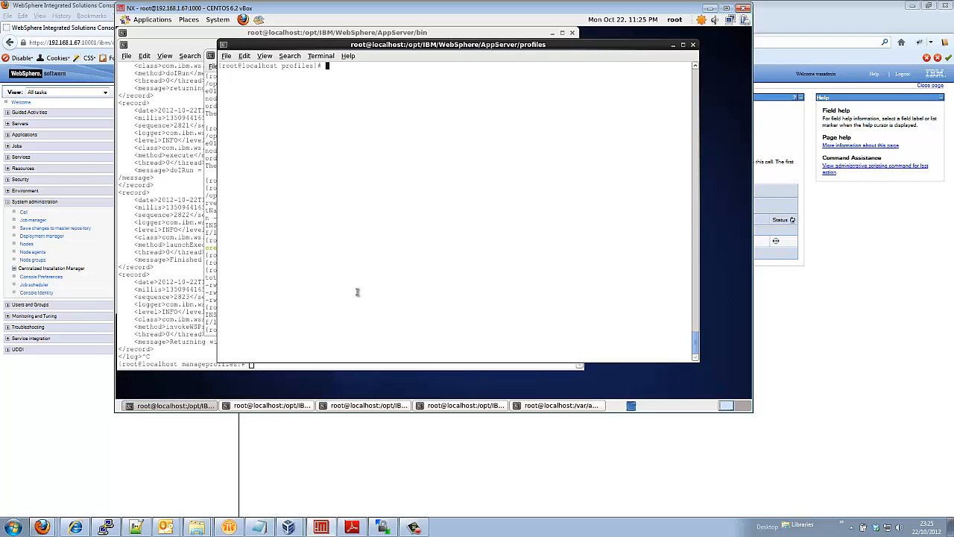
Run ./stopManager.sh from the Dmgr01_Prof bin directory
left_click(415, 528)
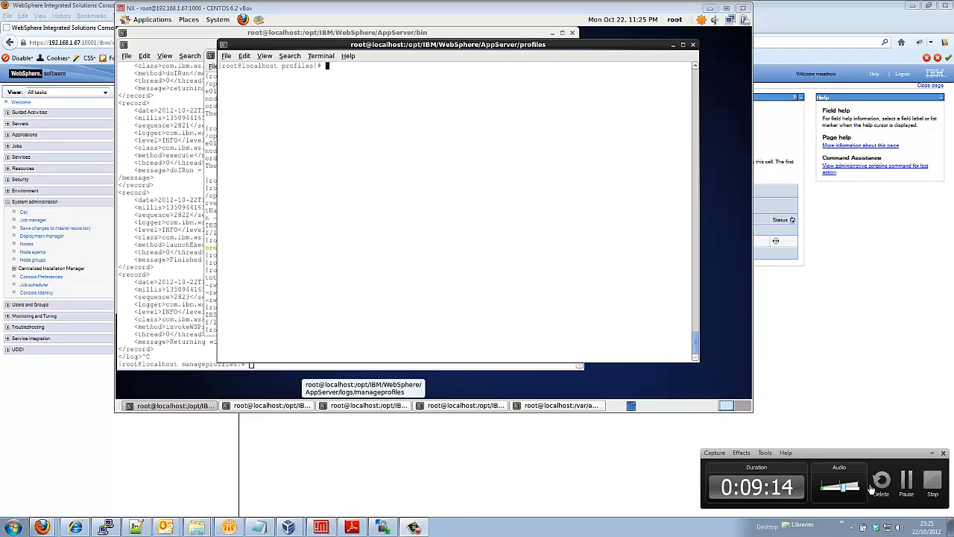
left_click(907, 481)
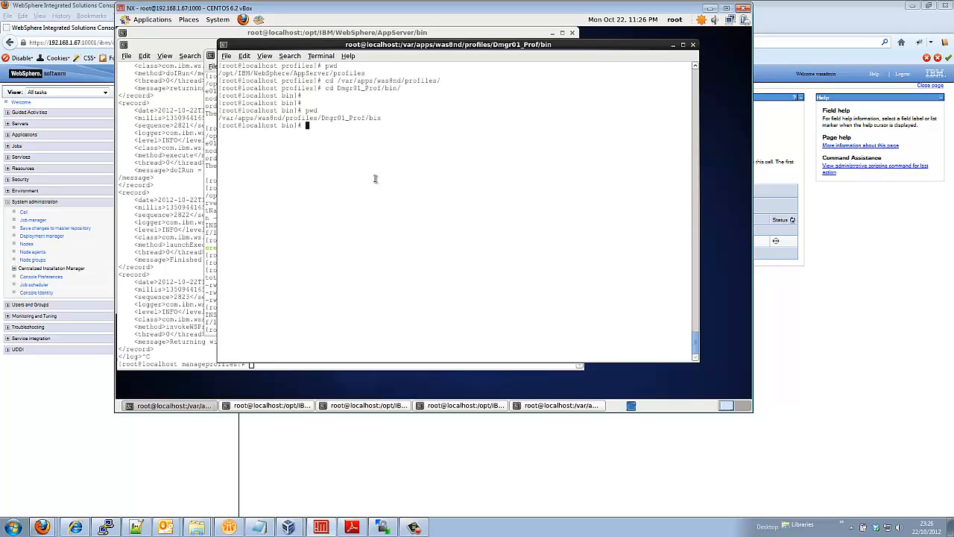
left_click_drag(222, 118, 379, 118)
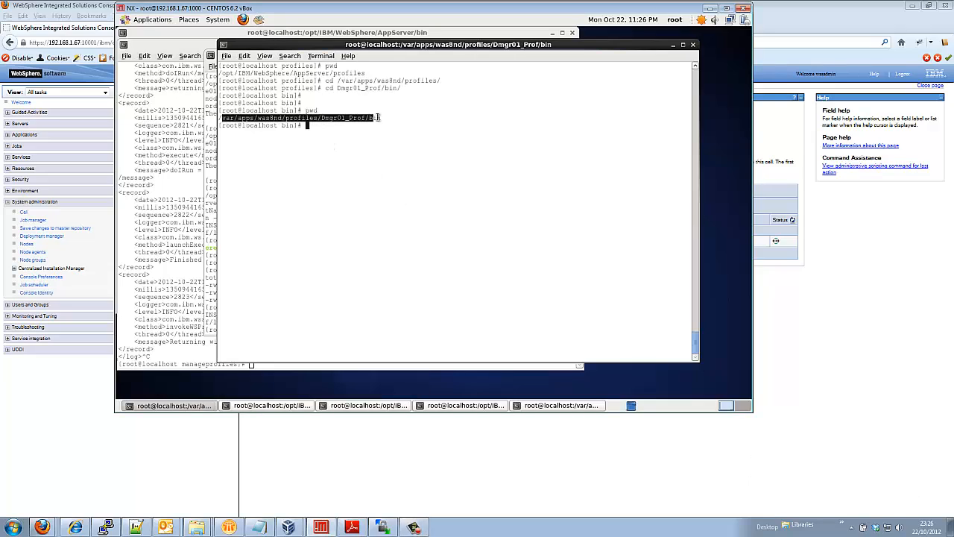
left_click(349, 153)
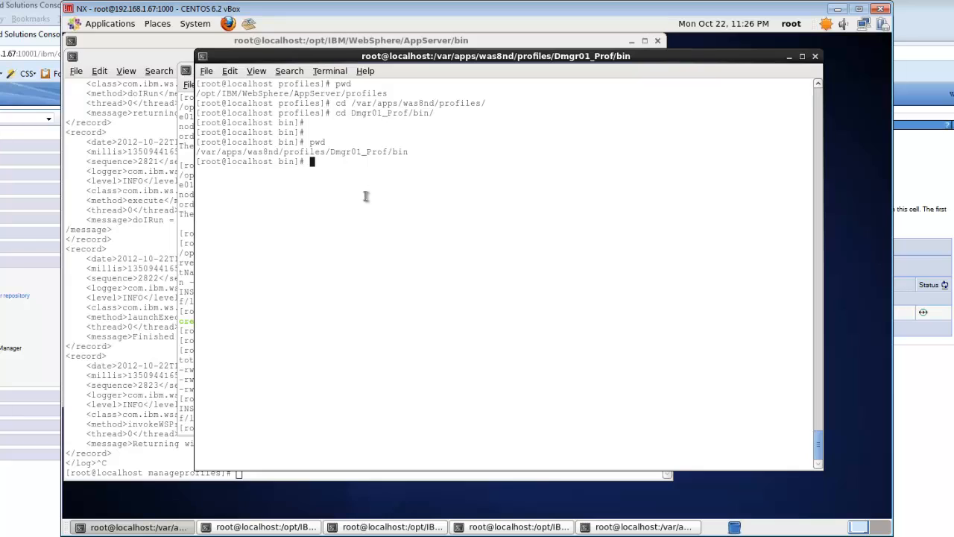
type("./stopM")
key("Tab")
key("Return")
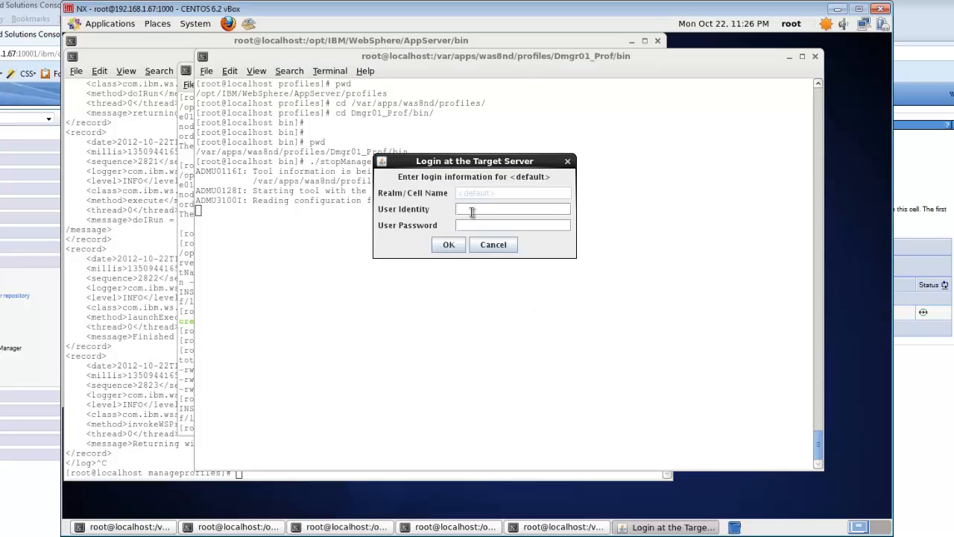
Submit the admin user ID and password to stop the dmgr deployment manager
type("wasadmin")
key("Tab")
type("****")
key("Return")
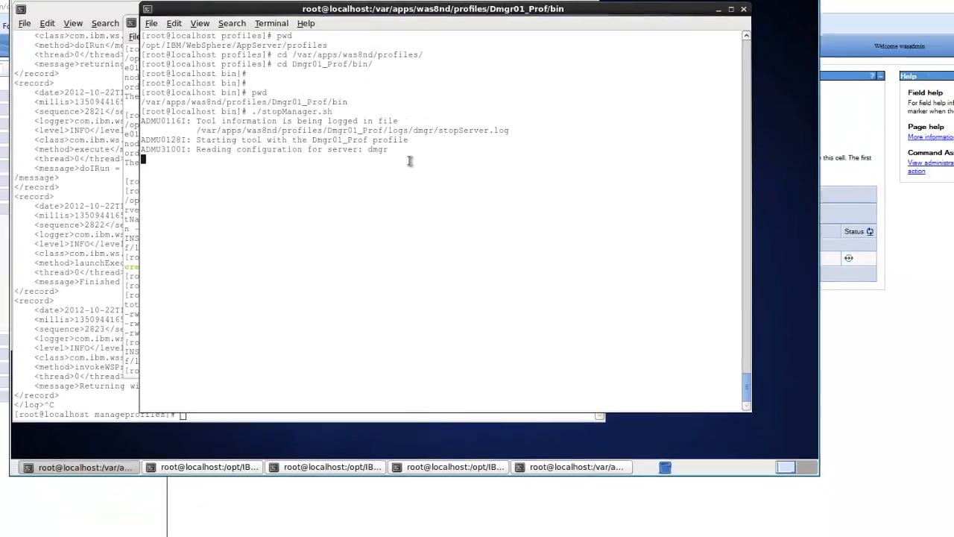
Move up from the bin folder into the Dmgr01_Prof profile folder with cd .
left_click(297, 525)
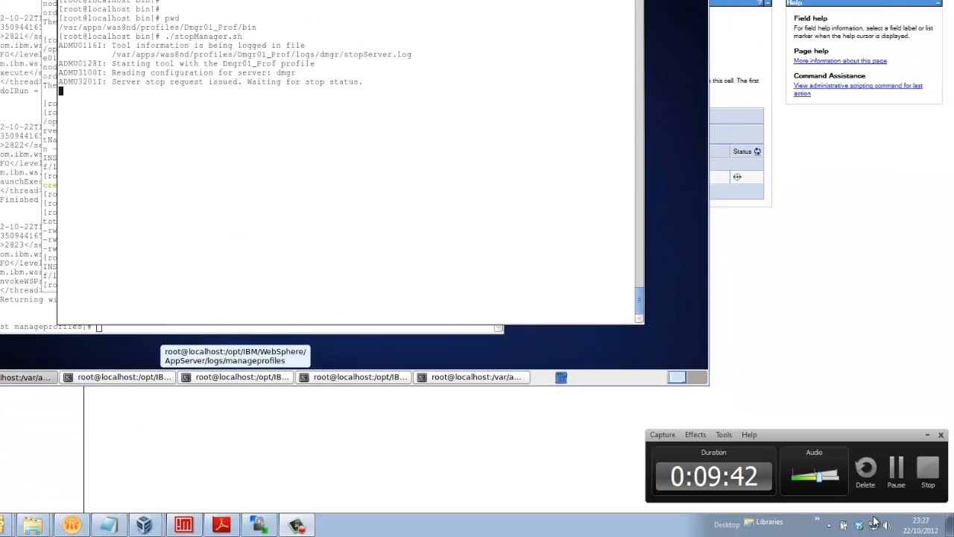
left_click(897, 472)
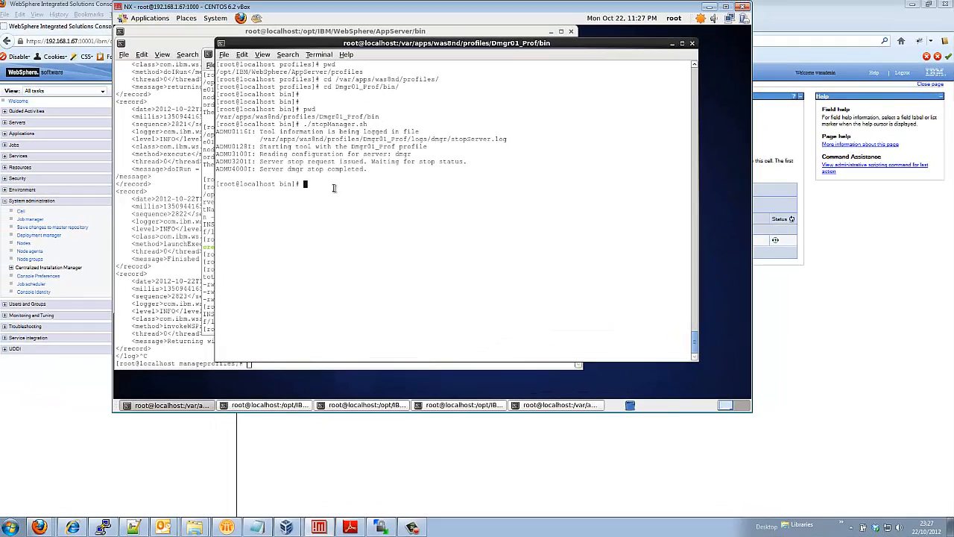
type("cd ..")
key("Return")
Change into /opt/IBM/WebSphere/AppServer/bin using Tab completion
type("cd /")
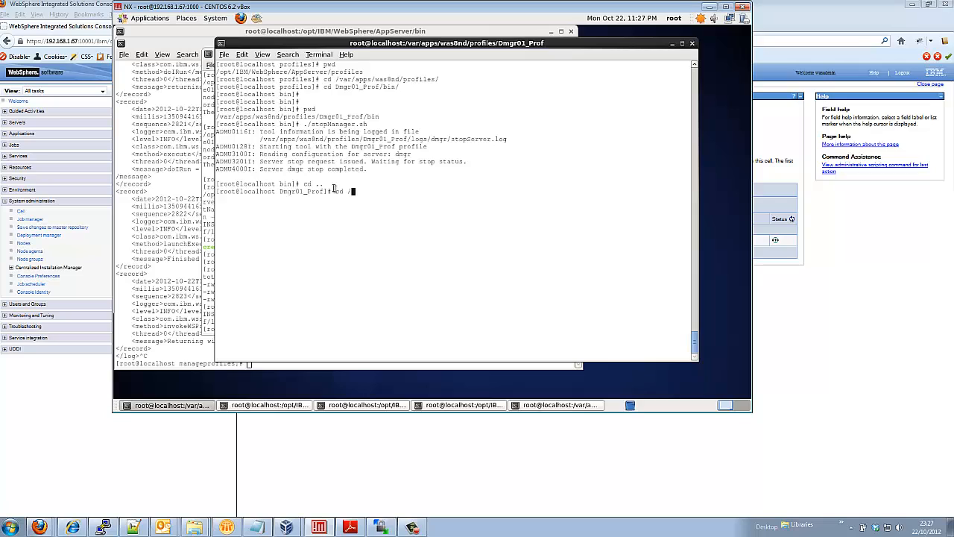
type("opt/I")
key("Tab")
type("We")
key("Tab")
type("A")
key("Tab")
type("cd")
key("BackSpace")
key("BackSpace")
type("bin")
key("Return")
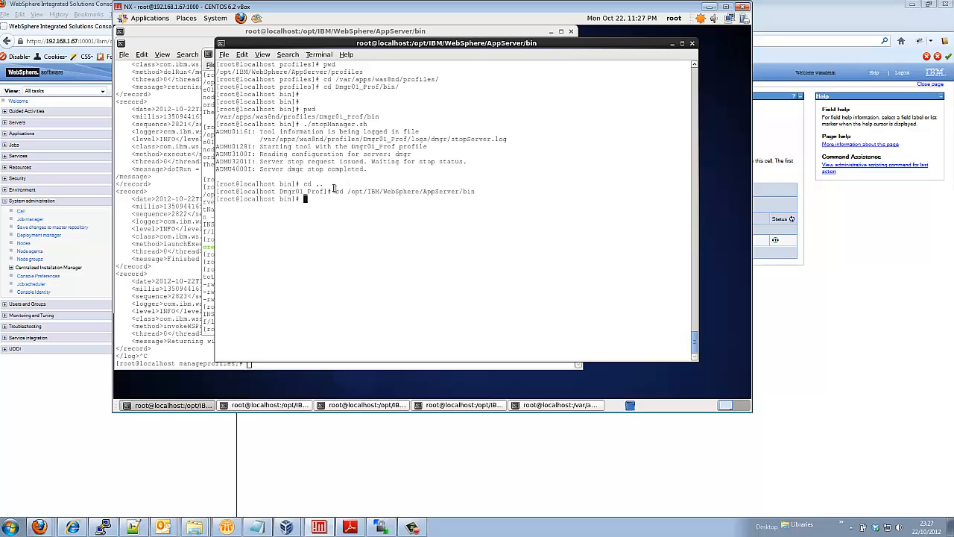
List the bin files with ls -ltr and try deleting profile Dmgr01, which fails with INSTCONFFAILED
type("ls -ltr")
key("Return")
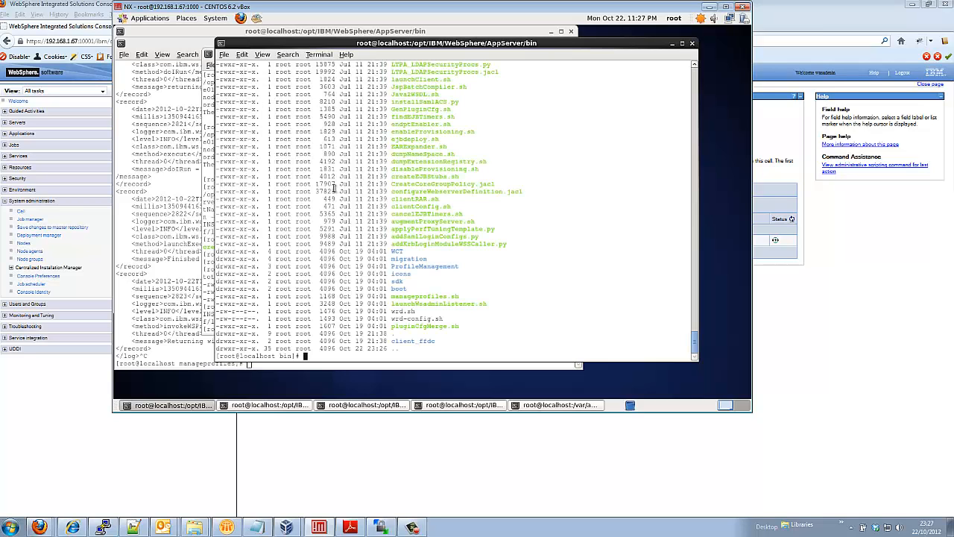
left_click(412, 526)
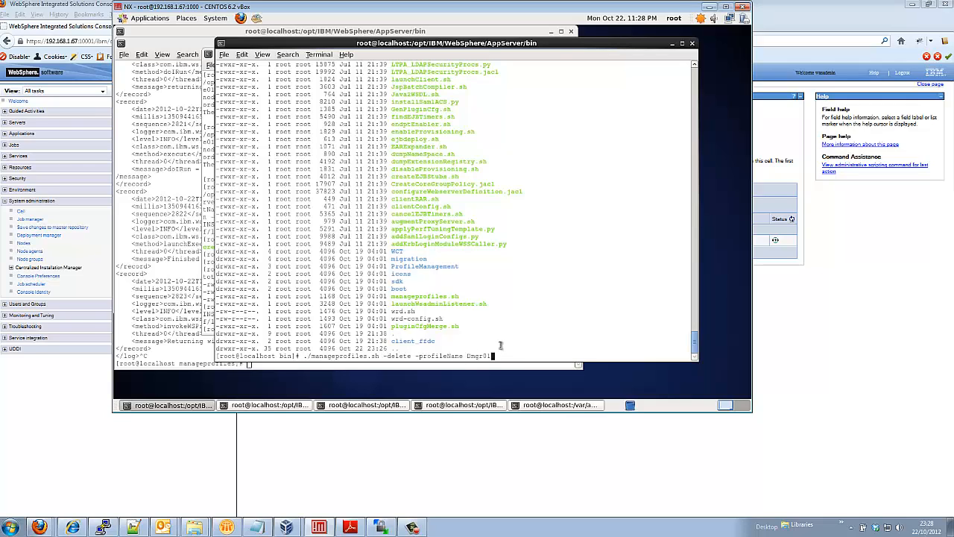
key("Return")
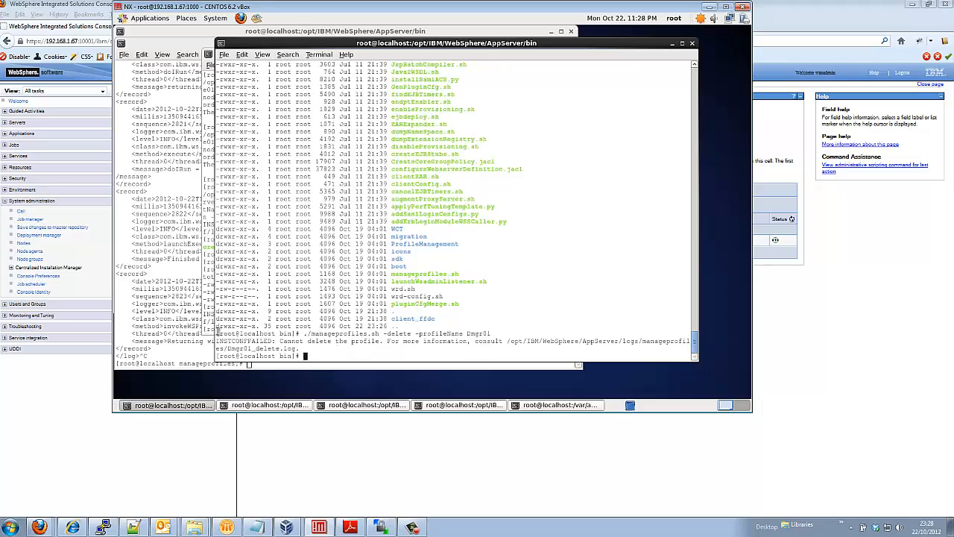
left_click_drag(217, 332, 319, 349)
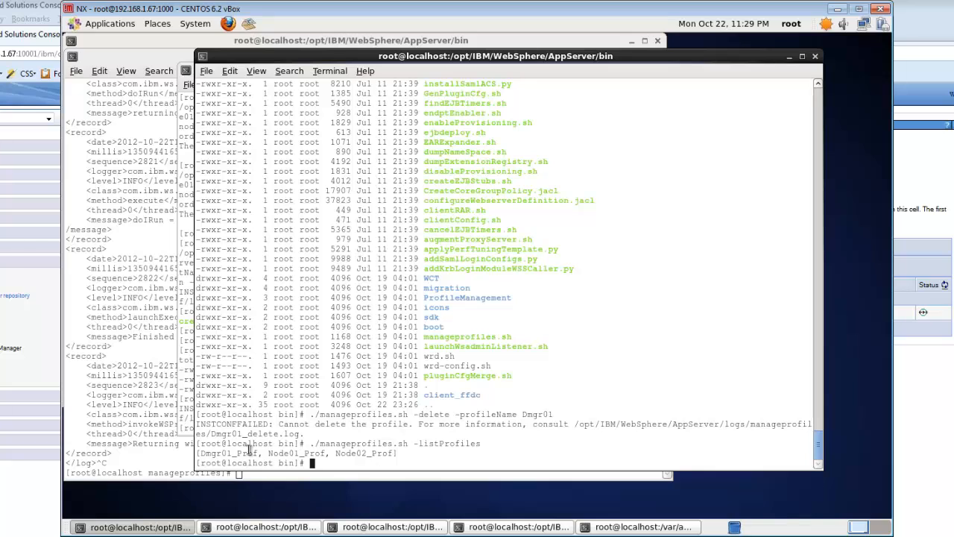
Run ./manageprofiles.sh -validateAndUpdateRegistry twice, leaving an empty profile list
double_click(305, 453)
double_click(357, 453)
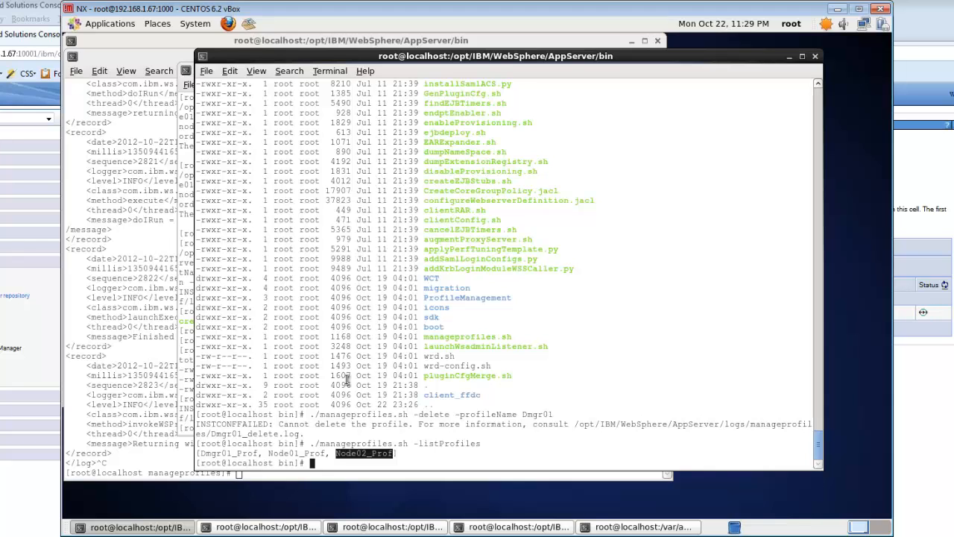
type("./manageprofiles")
key("Tab")
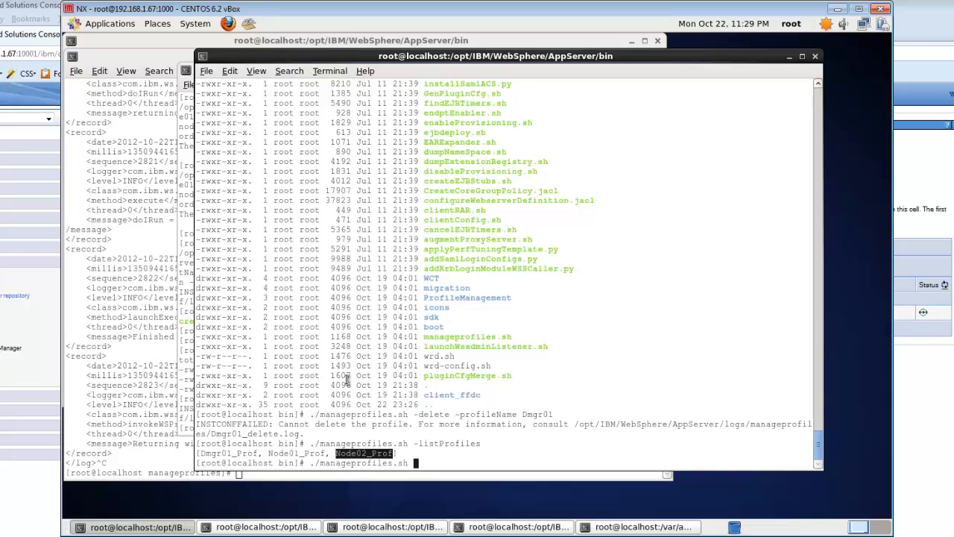
type("-validate")
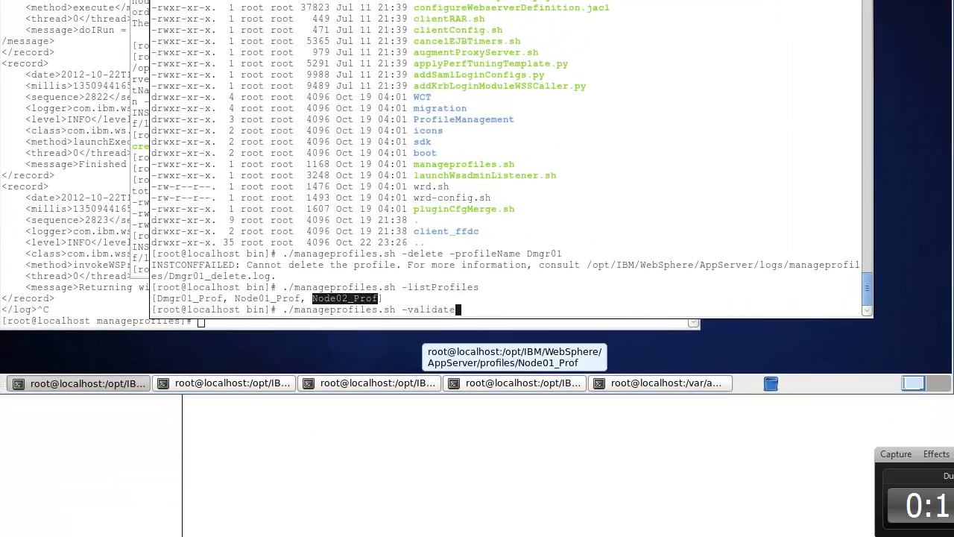
type("AndUpdateRegistry")
key("Return")
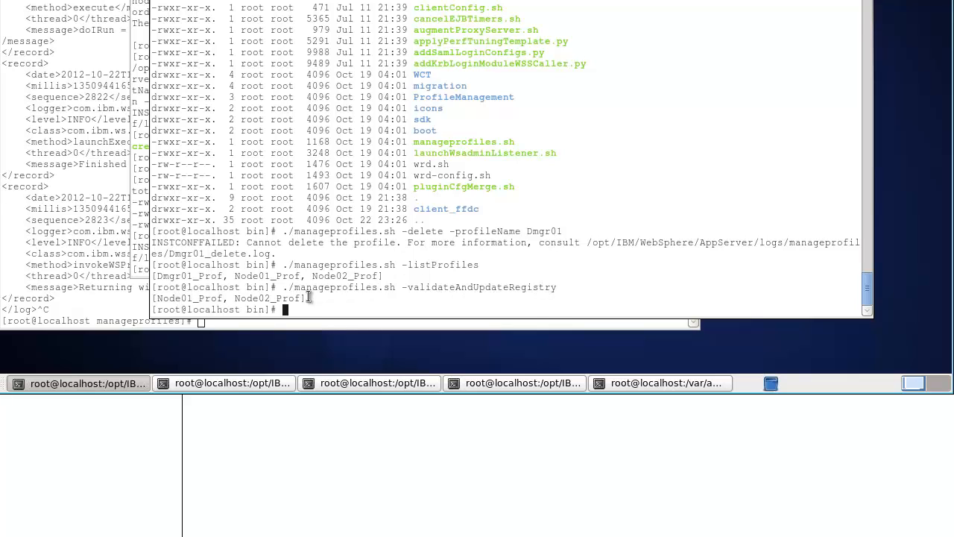
key("Up")
key("Return")
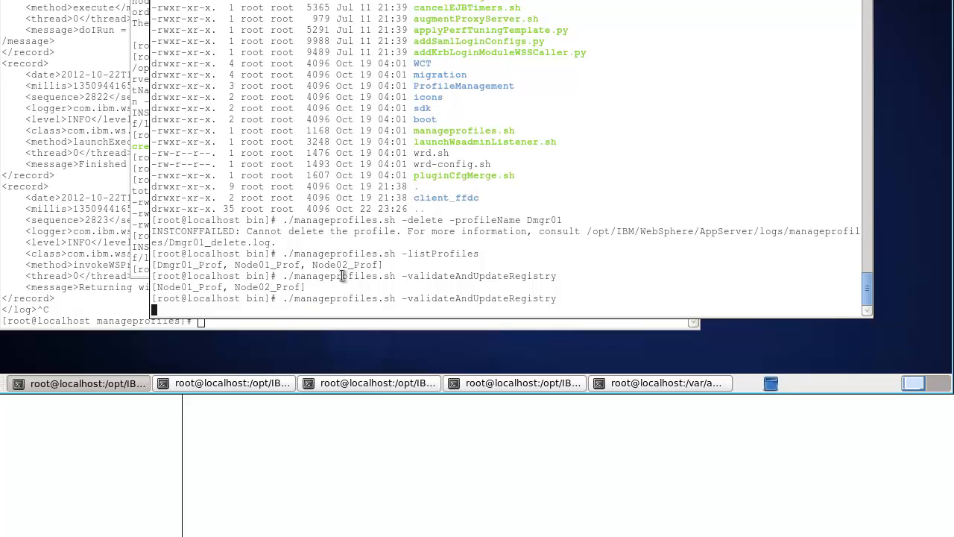
Check the directory with pwd and rerun the Dmgr01 delete command, which fails again
type("pwd")
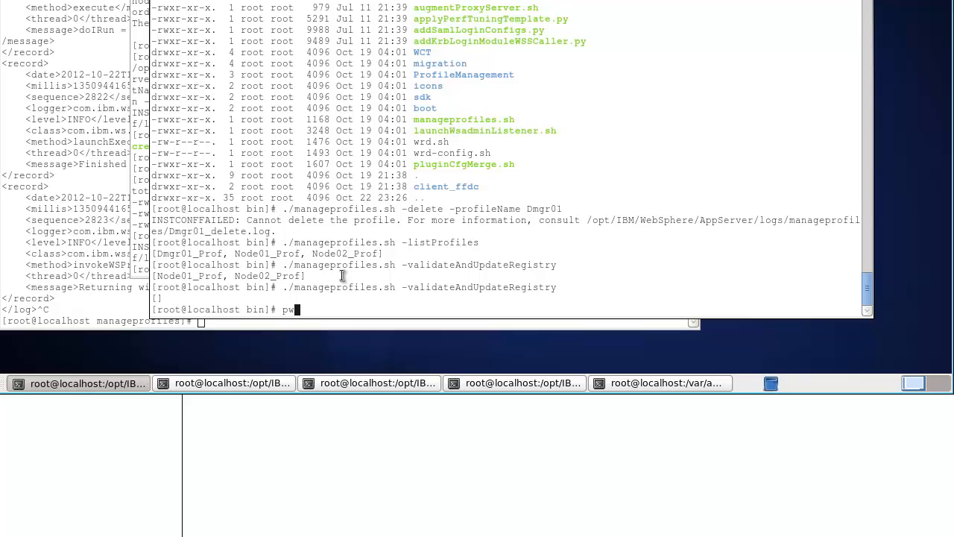
key("Return")
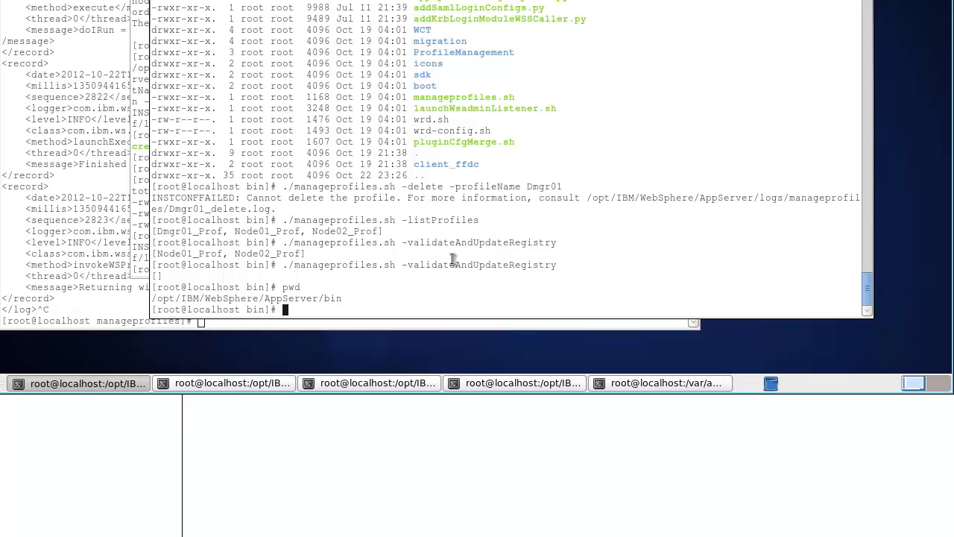
key("Up")
key("Up")
key("Up")
key("Up")
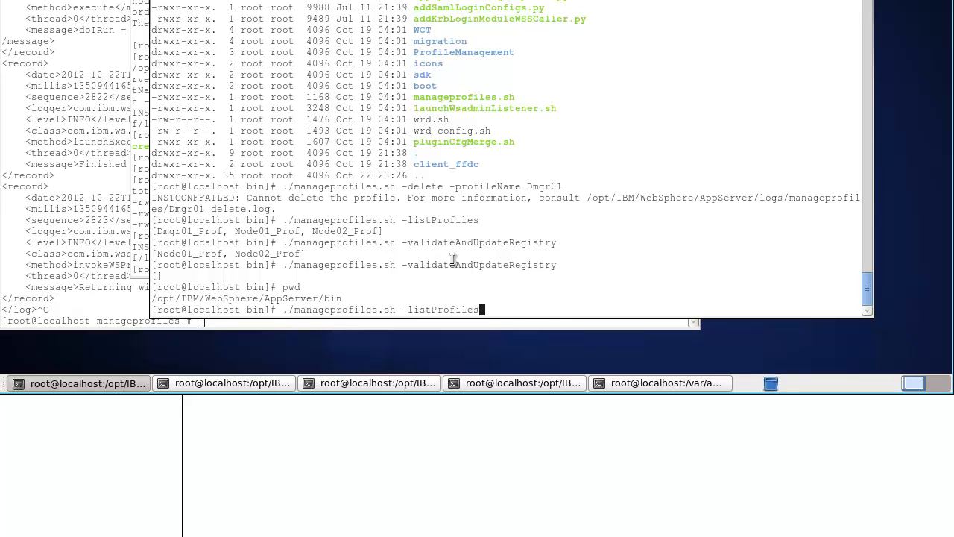
key("Up")
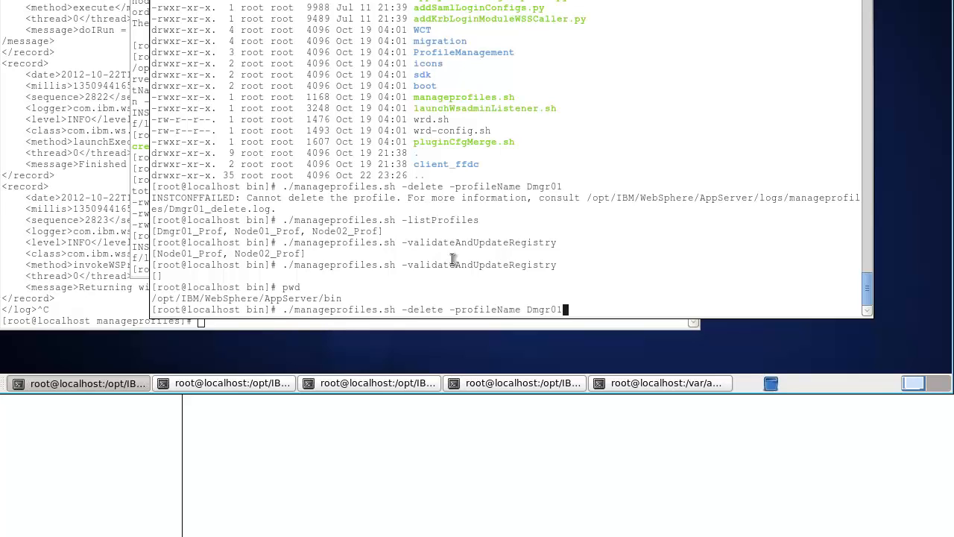
key("Return")
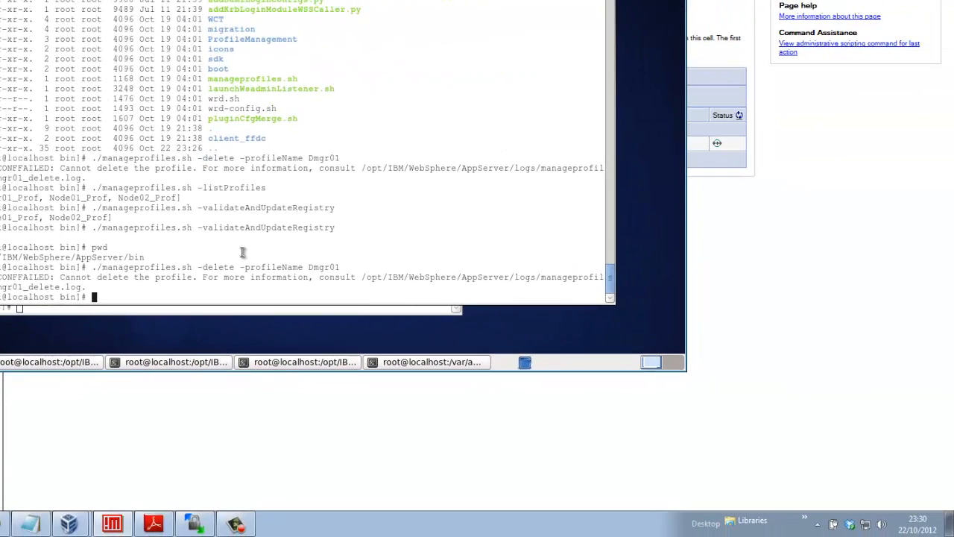
left_click(235, 524)
left_click(890, 462)
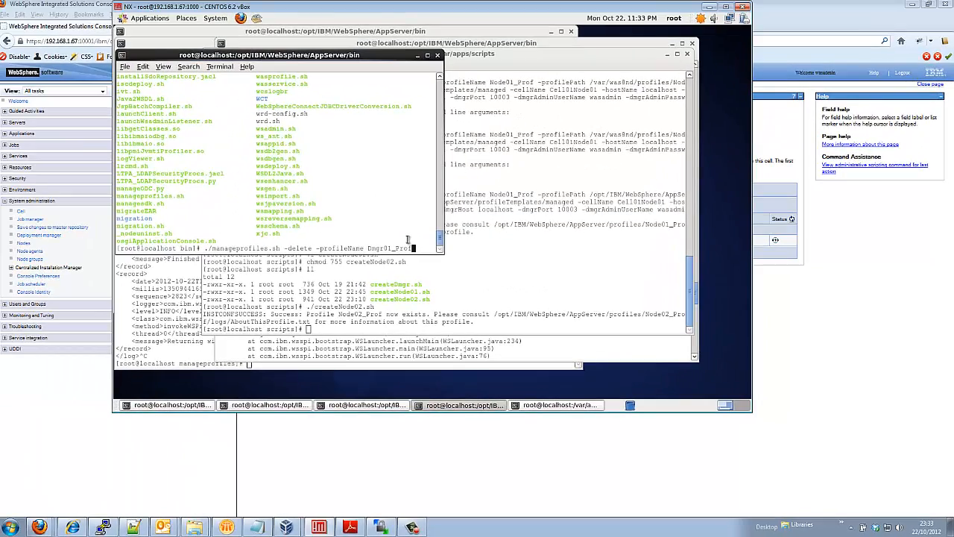
Delete profile Dmgr01_Prof with manageprofiles.sh, then start a cd to /var/apps/was8nd/profiles/
key("Return")
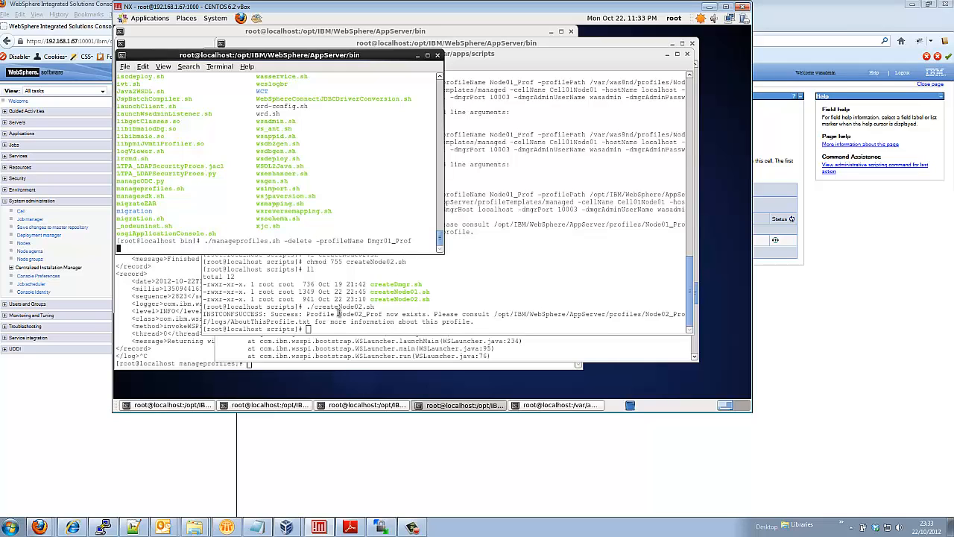
left_click(414, 528)
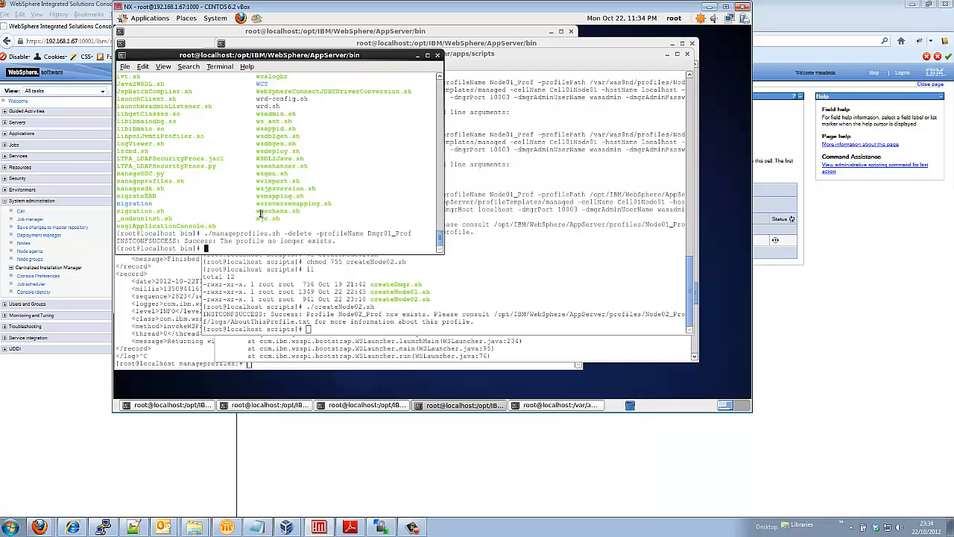
type("cd /var/apps/was8nd/profiles/")
Enter /var/apps/was8nd/profiles, list it, and inspect the leftover Dmgr01_Prof folder's contents
key("Return")
type("ls")
key("Return")
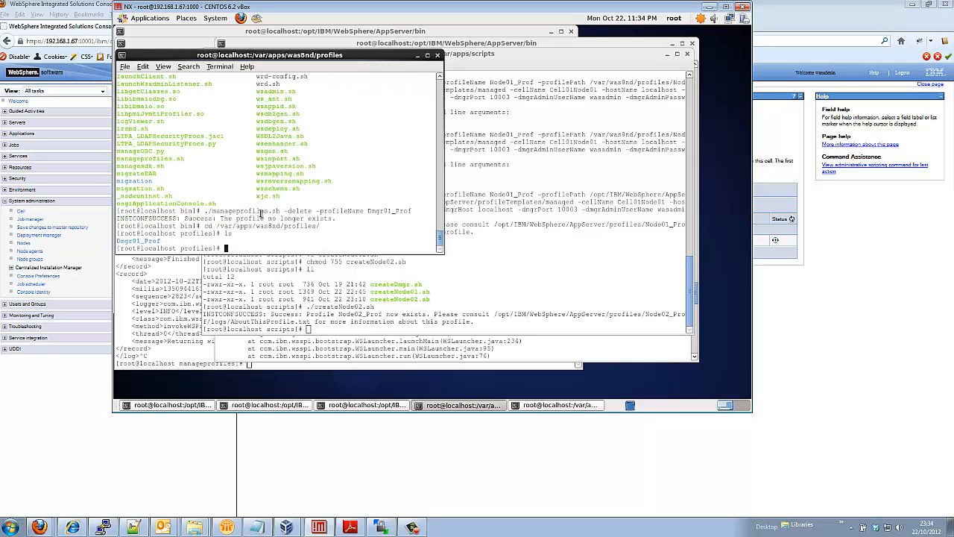
type("ls -ltra")
key("Return")
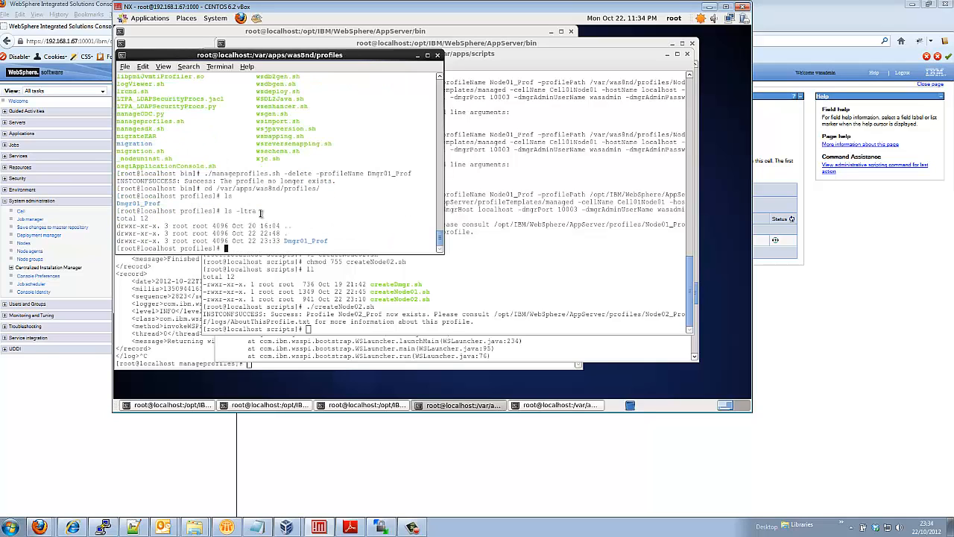
type("cd Dmgr01_Prof/")
key("Return")
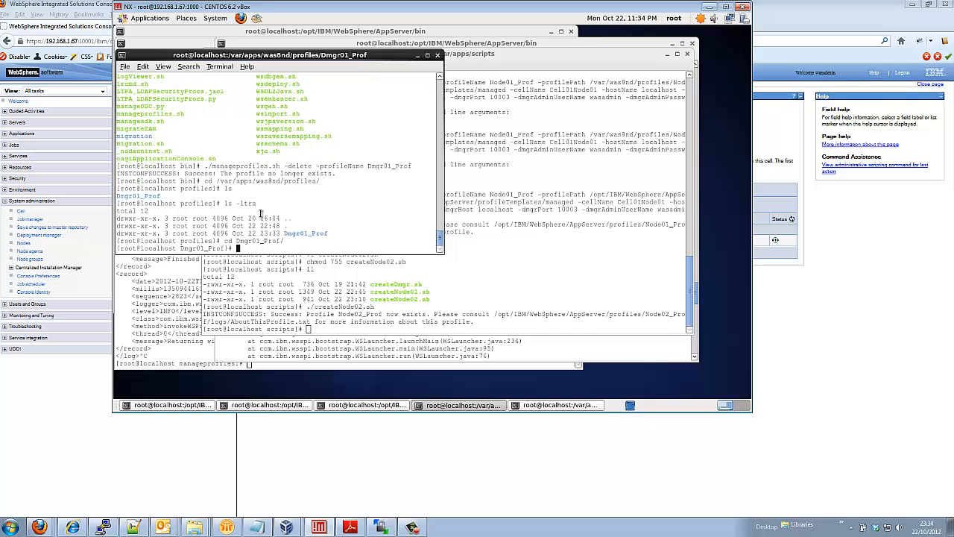
type("ls")
key("Return")
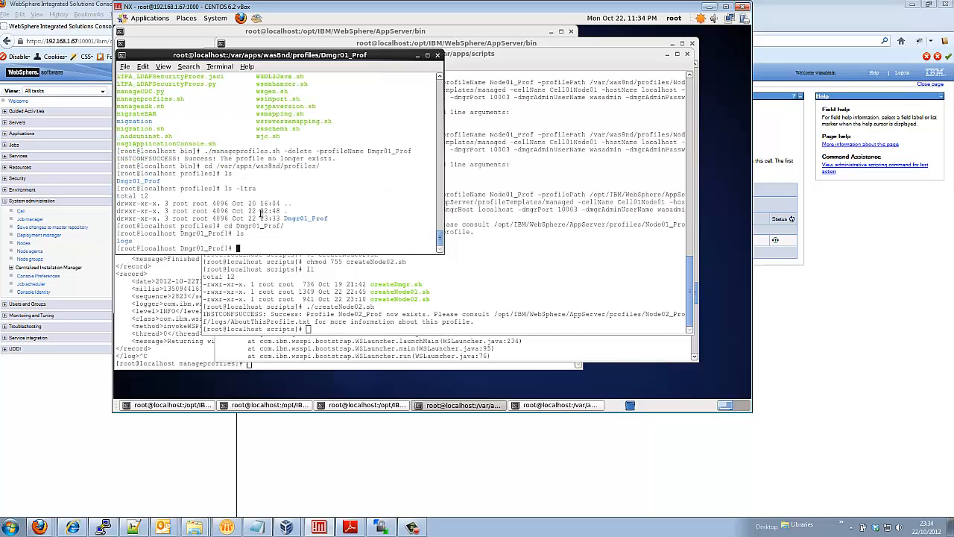
Return to the profiles directory and remove Dmgr01_Prof with rm -Rf Dmgr01_Prof/
type("cd ..")
key("Return")
type("ls -ltr")
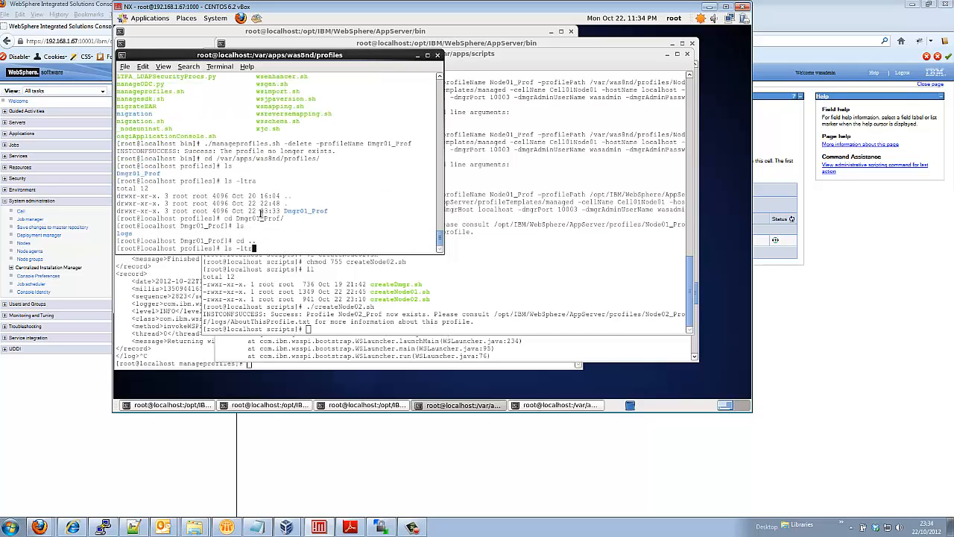
type("a")
key("Return")
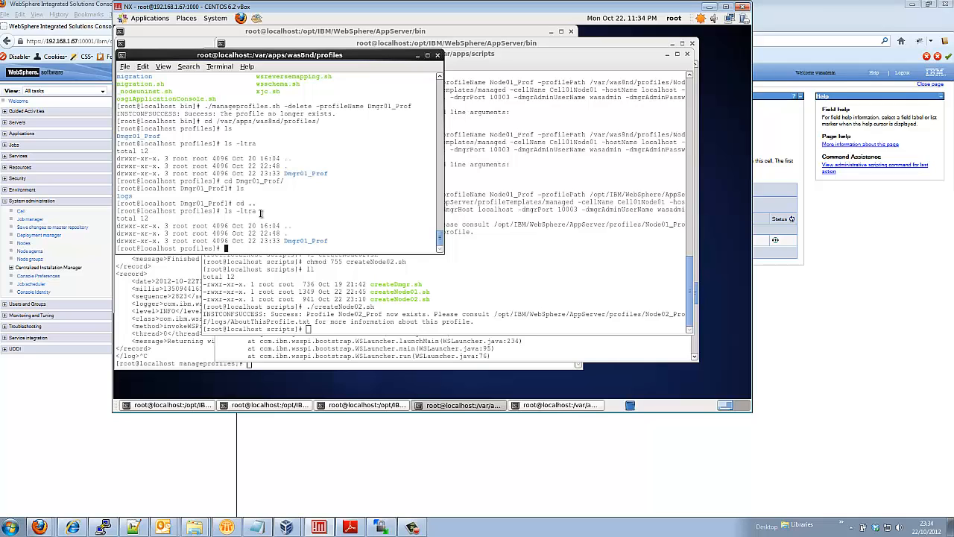
type("rm -Rf Dmgr01_Prof/")
key("Return")
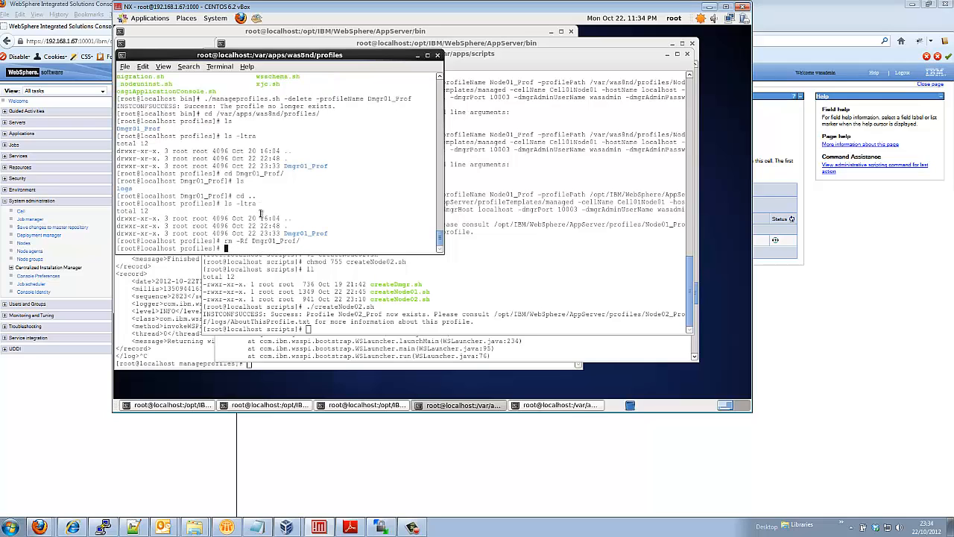